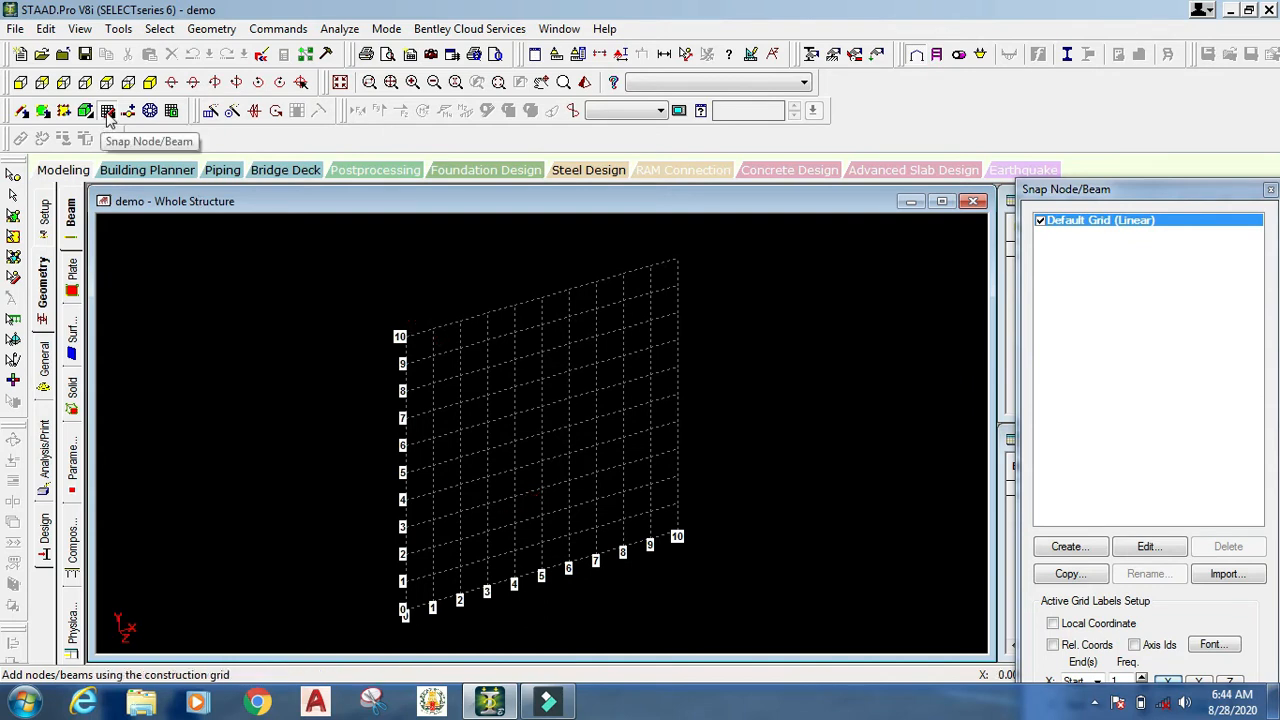
# Display the Snap Node/Beam construction grid and reposition its dialog so all its settings are accessible
pyautogui.click(108, 111)
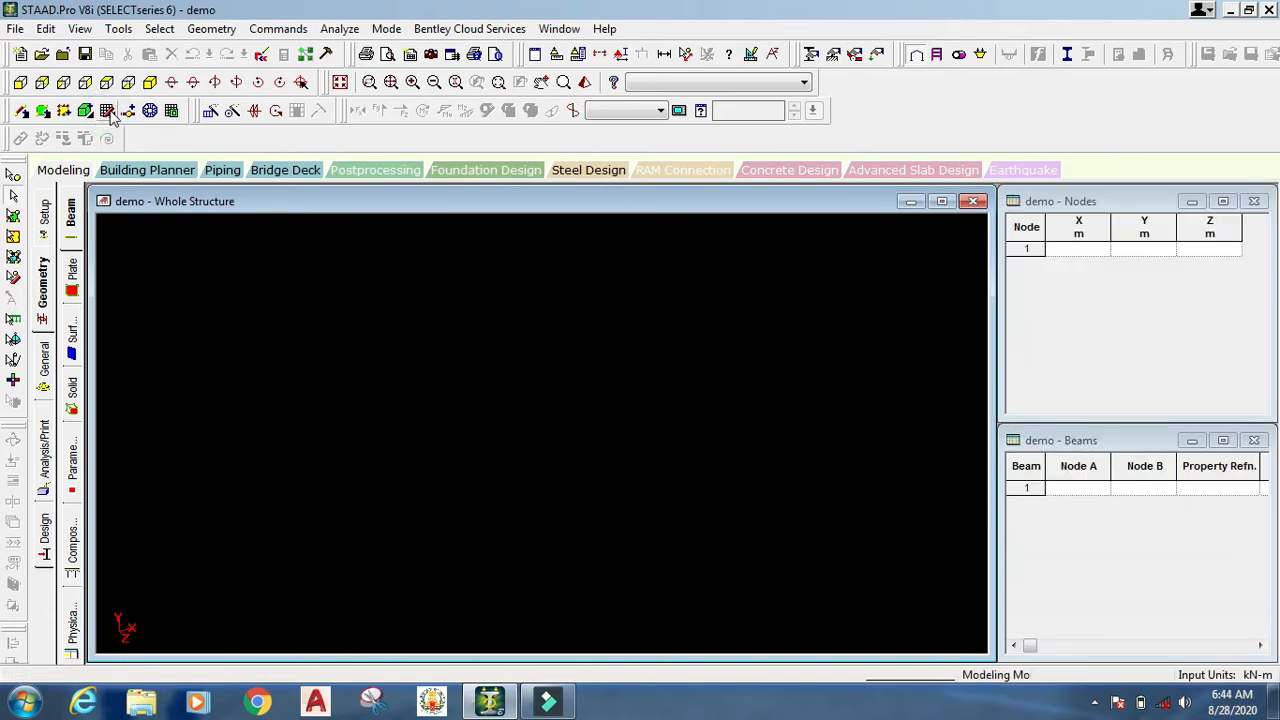
pyautogui.click(108, 111)
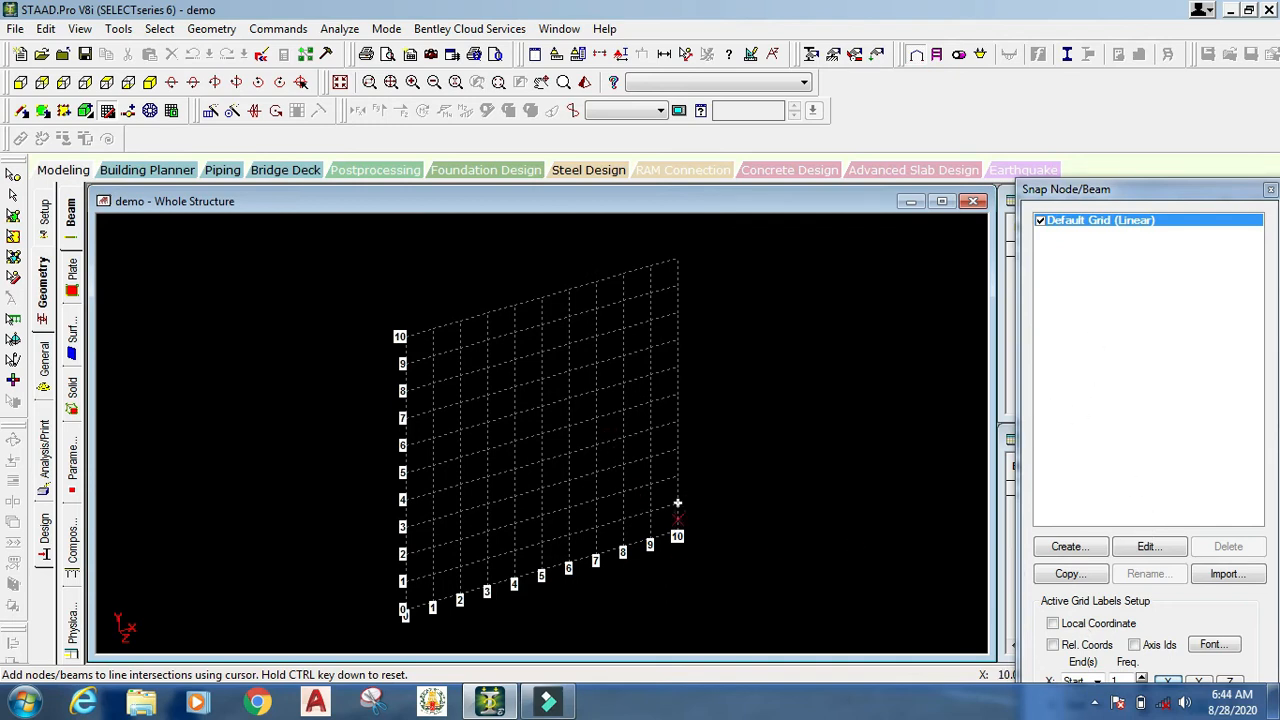
pyautogui.click(108, 112)
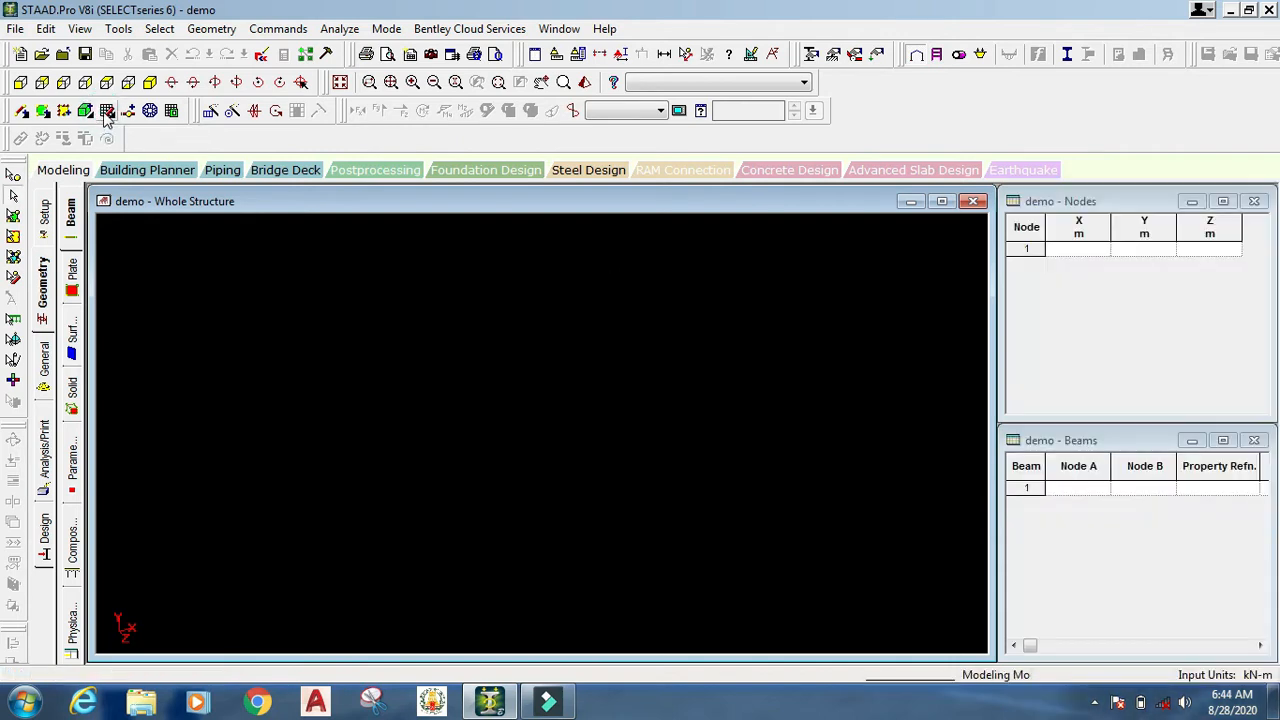
pyautogui.click(108, 112)
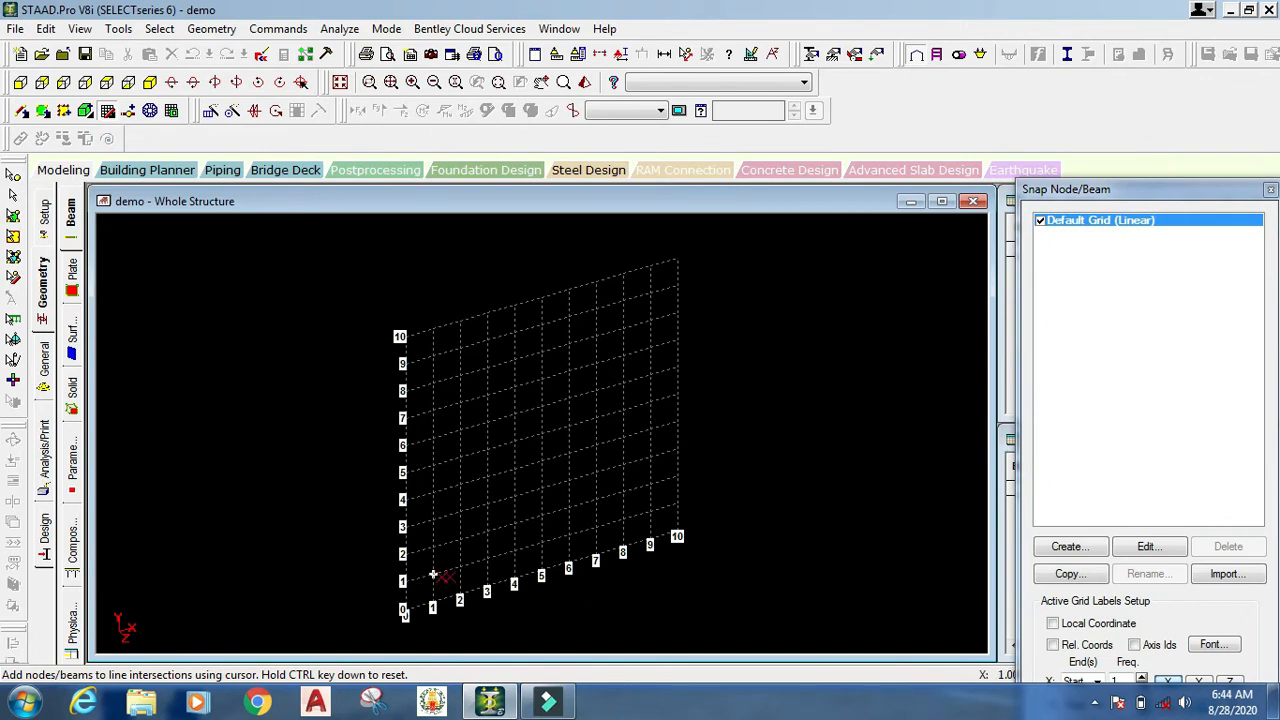
pyautogui.moveTo(1130, 190); pyautogui.dragTo(935, 82)
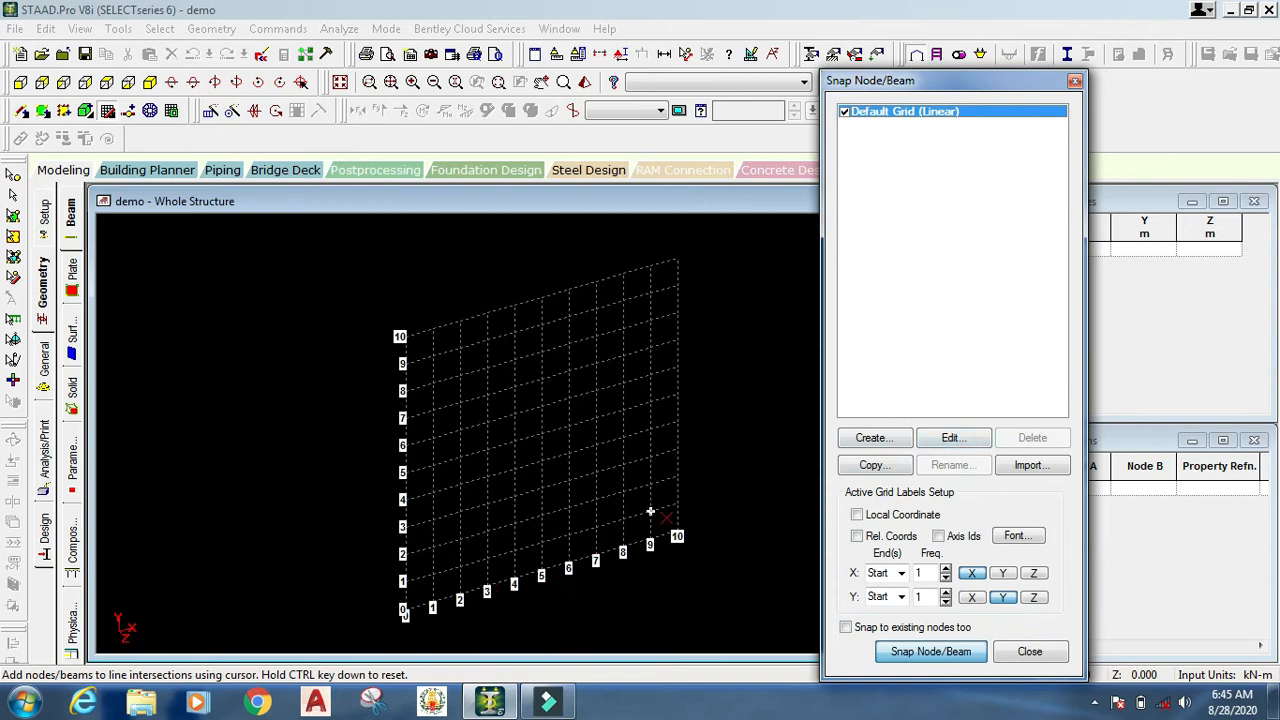
# Edit the default linear grid and set its origin X coordinate to 2 m
pyautogui.click(946, 444)
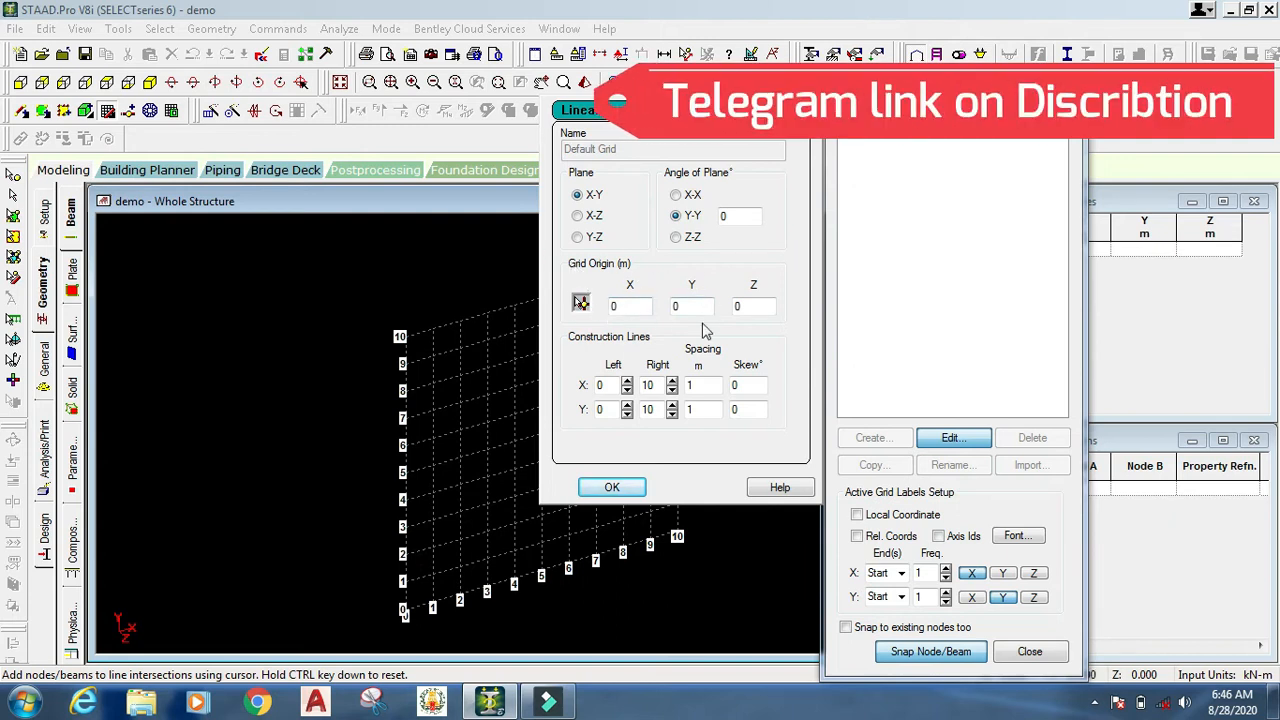
pyautogui.click(633, 307)
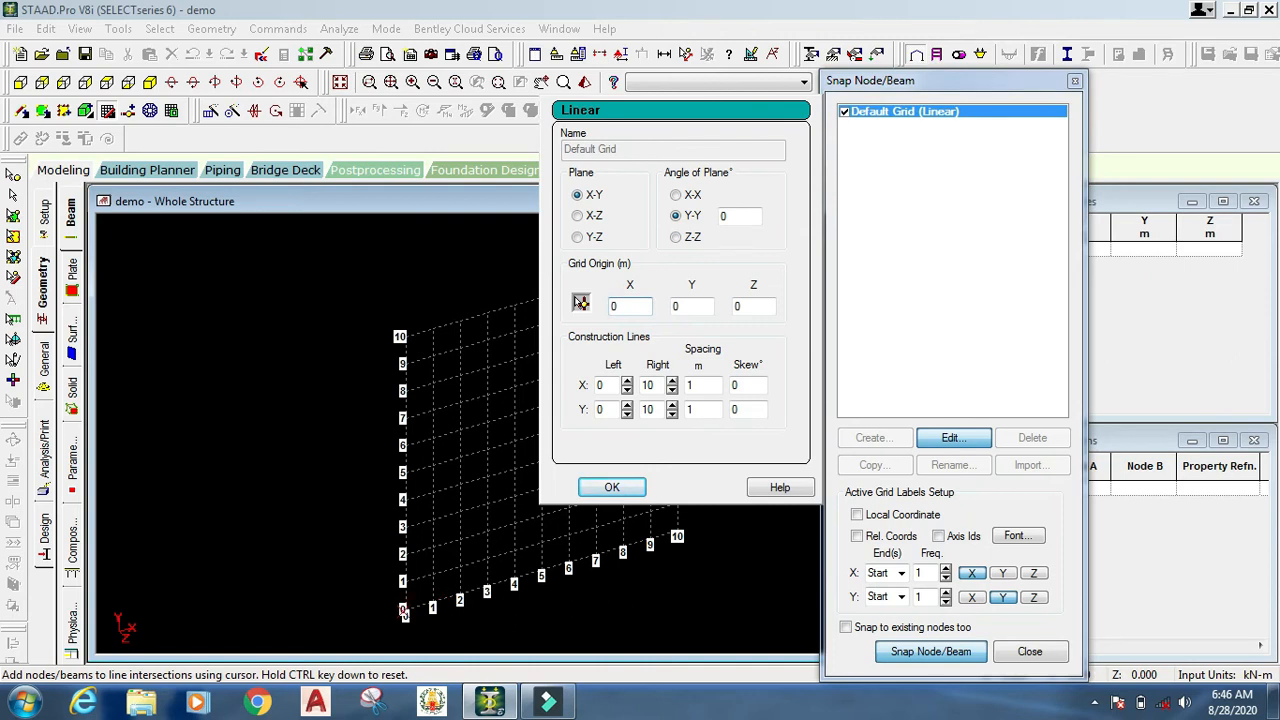
pyautogui.write('2')
pyautogui.press('Return')
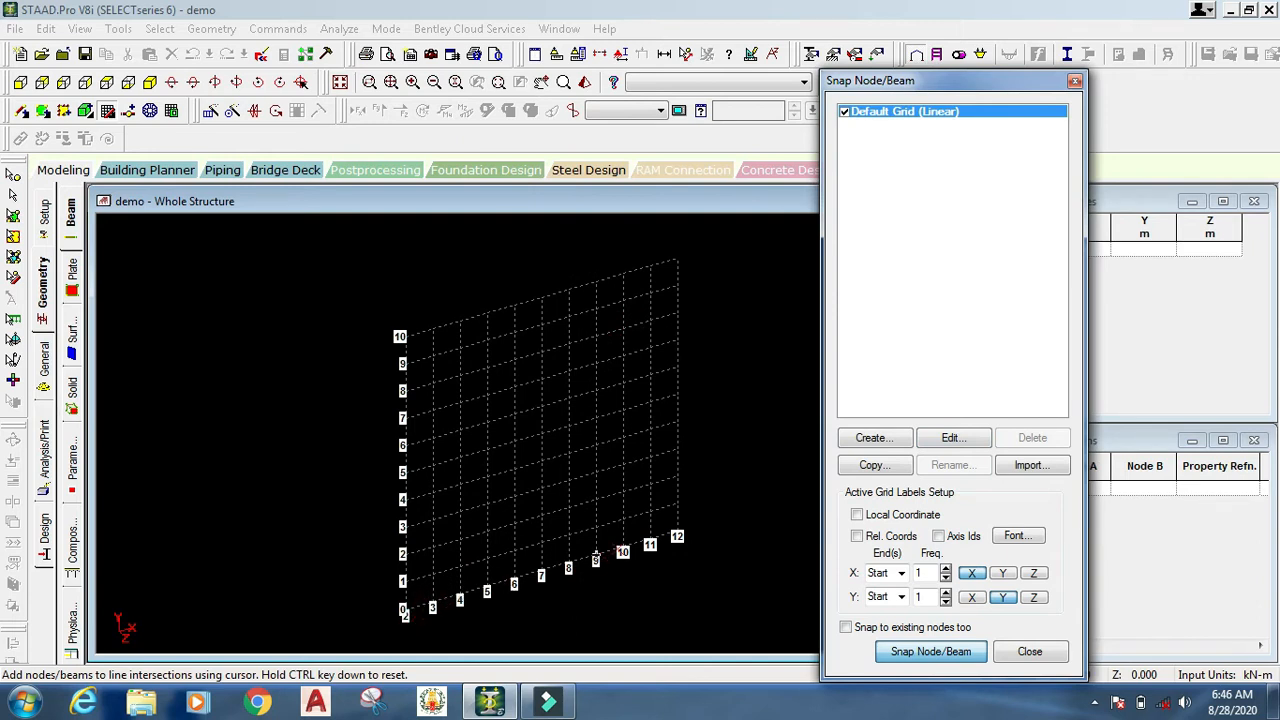
# Reset the default grid's origin X coordinate to 0 m
pyautogui.click(956, 442)
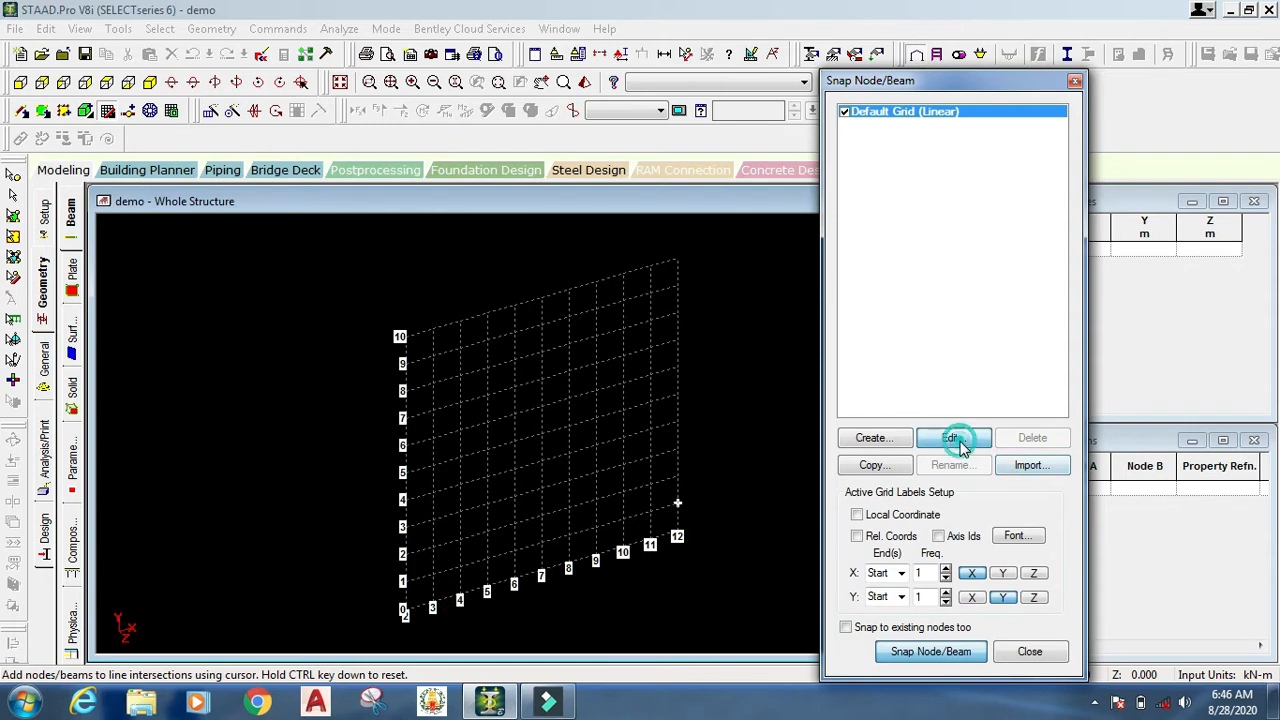
pyautogui.click(618, 308)
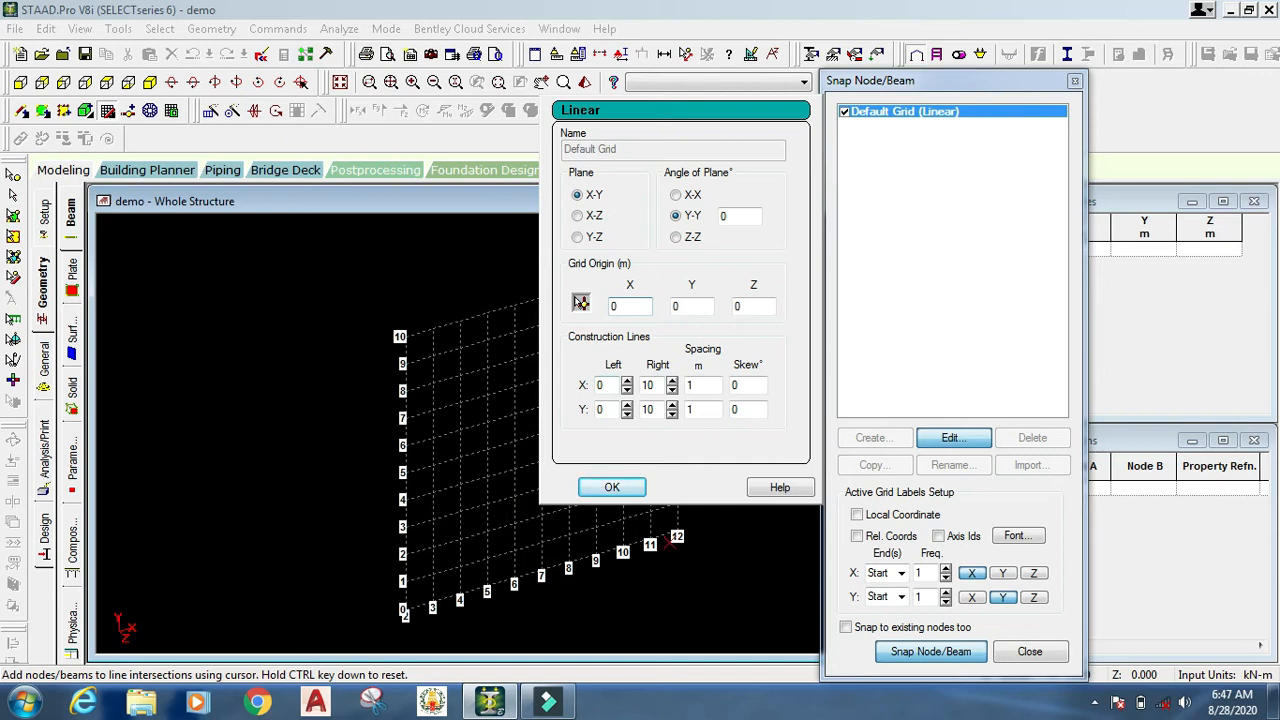
pyautogui.press('Return')
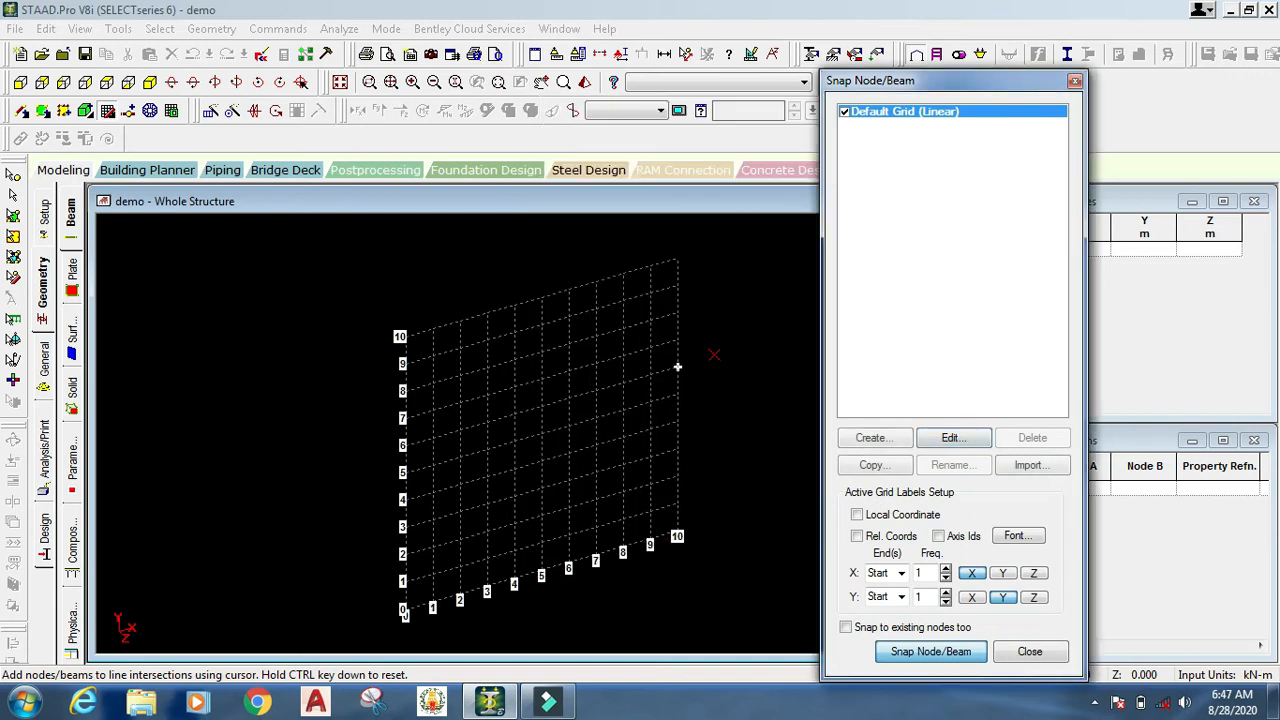
# Edit the default linear grid and set its left construction lines in Y to 5
pyautogui.click(948, 440)
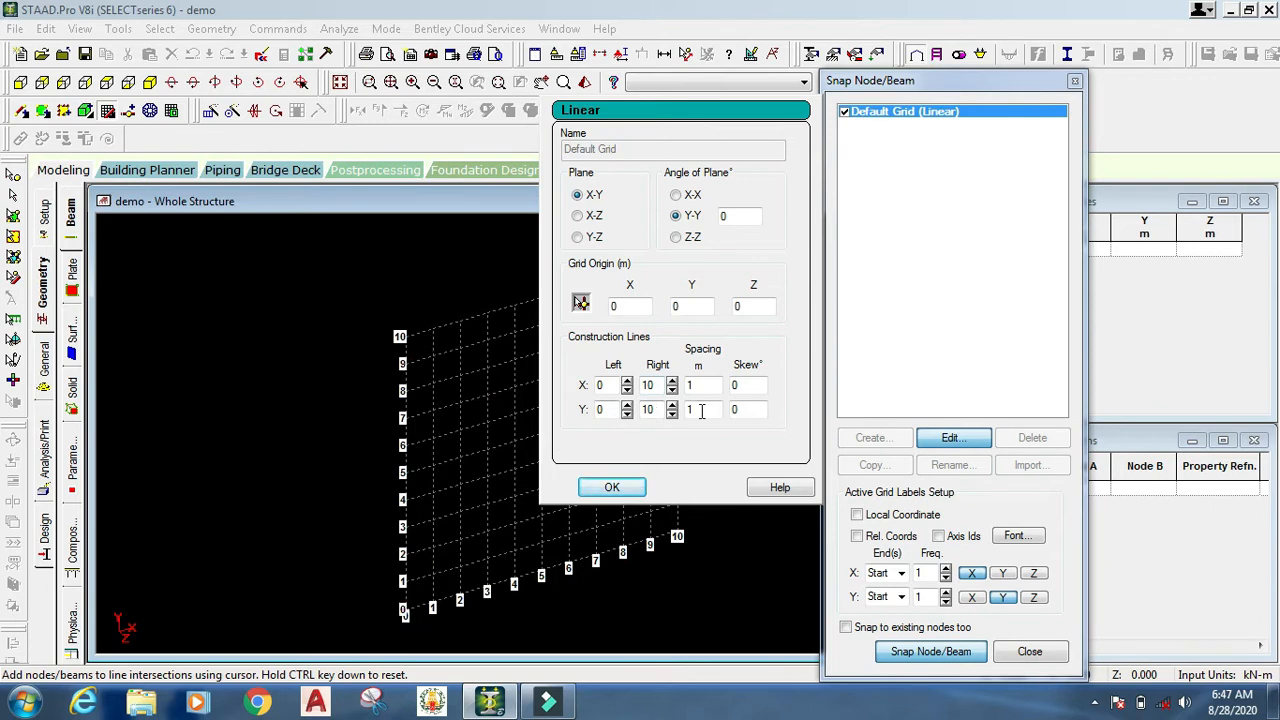
pyautogui.click(628, 416)
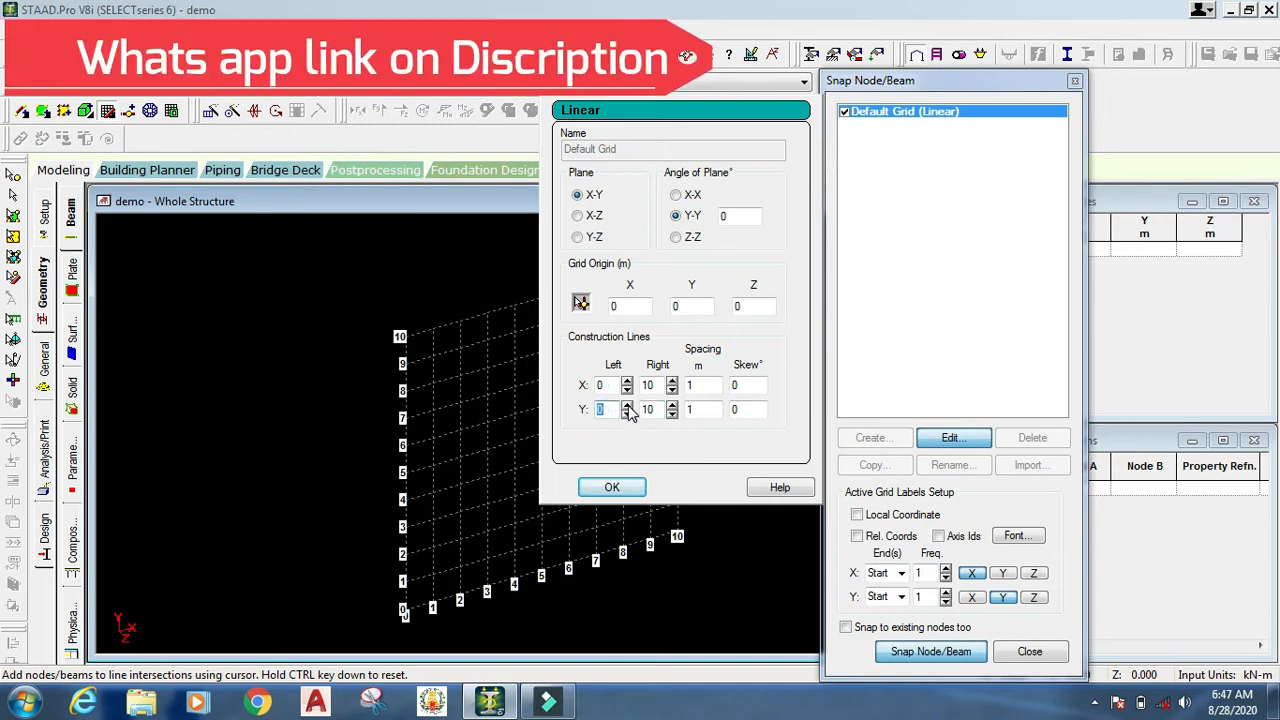
pyautogui.click(627, 406)
pyautogui.click(627, 406)
pyautogui.click(627, 406)
pyautogui.click(627, 406)
pyautogui.click(627, 406)
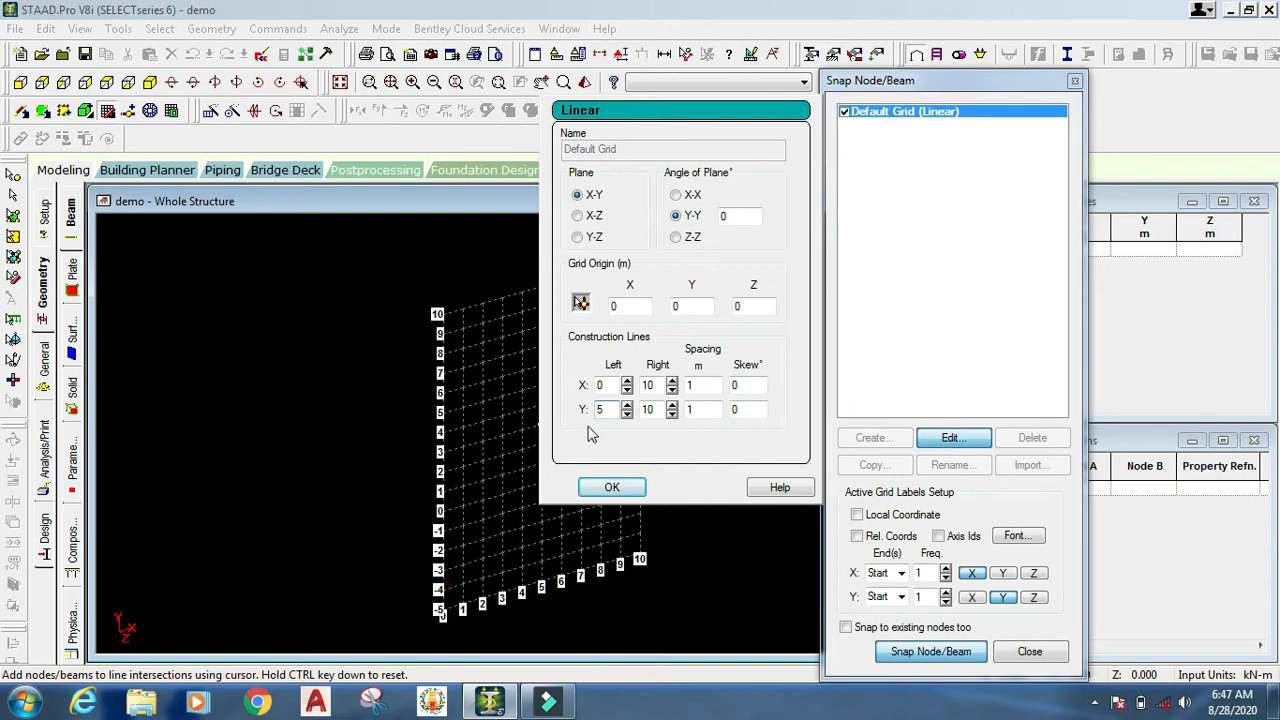
# Set the default grid's left construction lines in X to 6
pyautogui.click(626, 383)
pyautogui.click(626, 383)
pyautogui.click(626, 383)
pyautogui.click(626, 381)
pyautogui.click(626, 381)
pyautogui.click(626, 381)
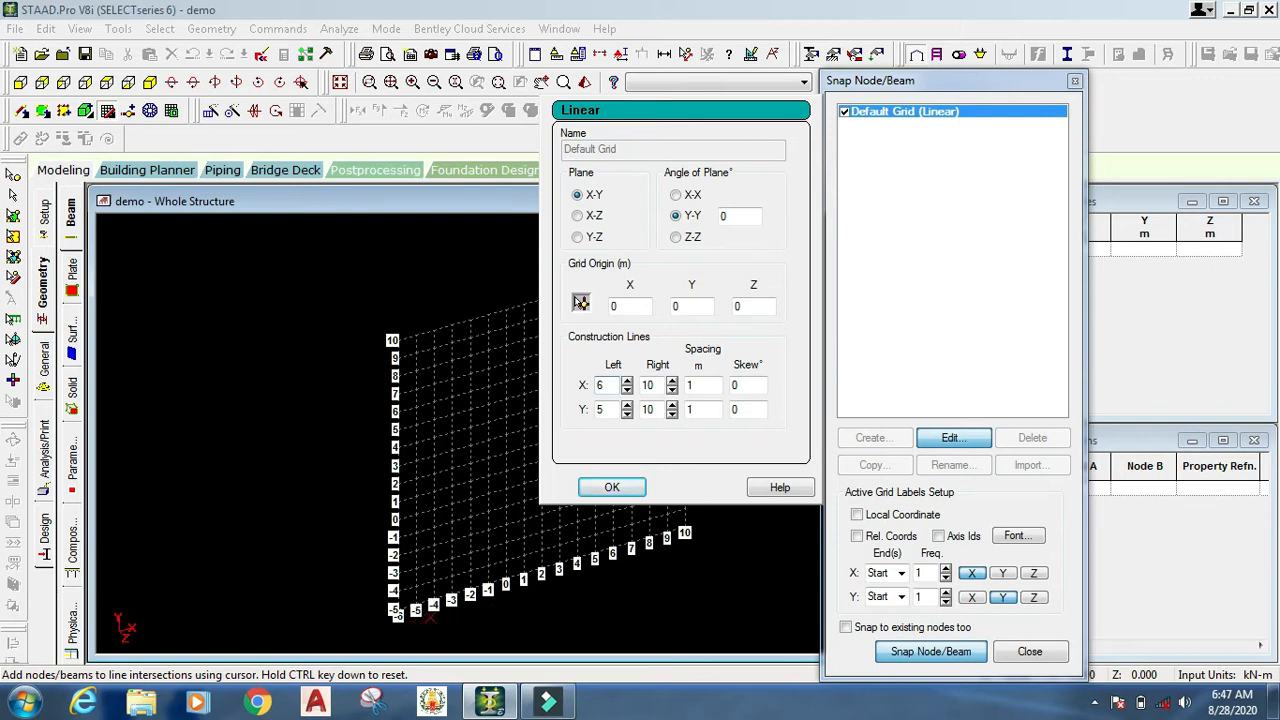
# Reset the left construction lines in both X and Y to 0 and accept the grid settings
pyautogui.click(627, 390)
pyautogui.click(627, 390)
pyautogui.click(627, 390)
pyautogui.click(627, 390)
pyautogui.click(627, 390)
pyautogui.click(627, 390)
pyautogui.click(627, 414)
pyautogui.click(627, 414)
pyautogui.click(627, 414)
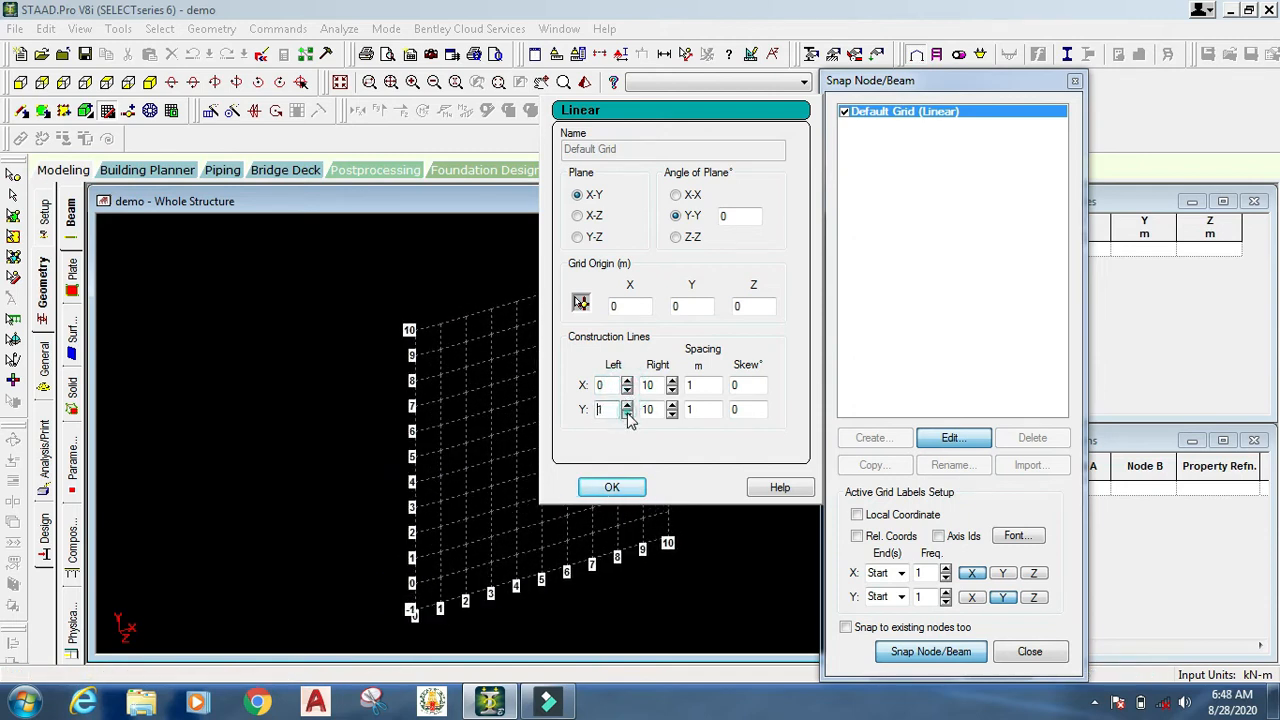
pyautogui.click(627, 414)
pyautogui.click(627, 414)
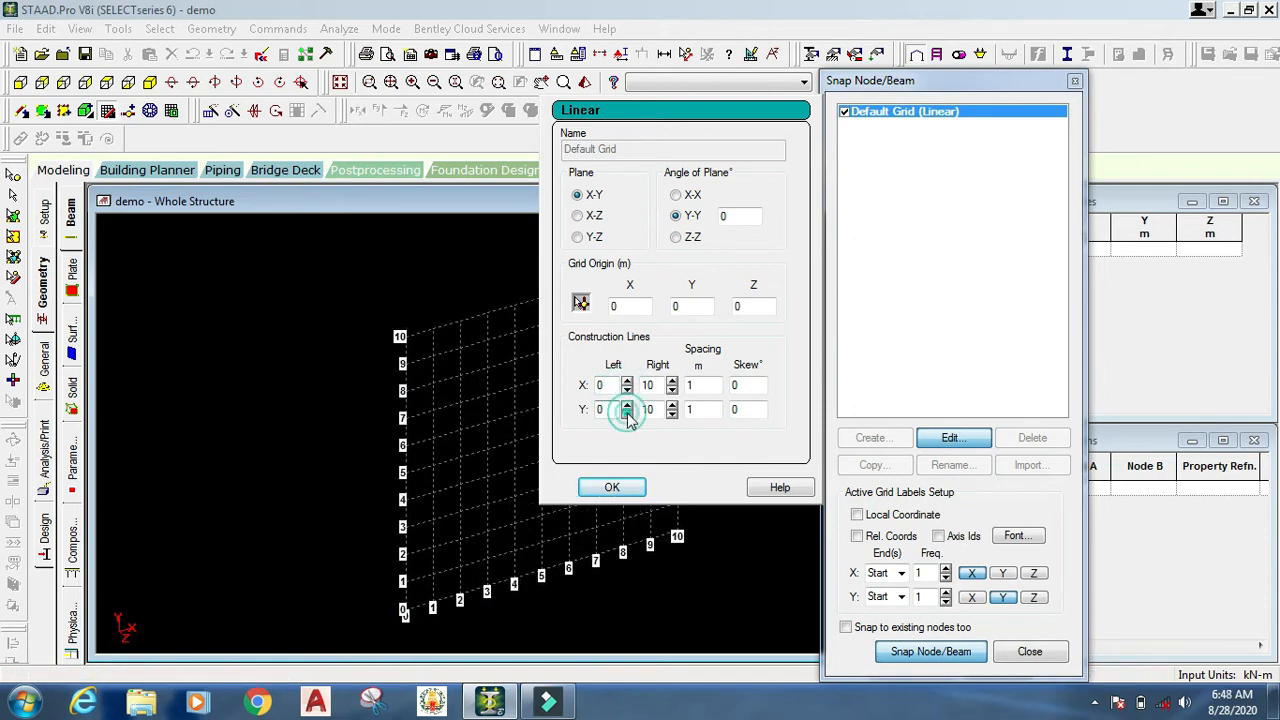
pyautogui.click(610, 490)
# Examine the typefaces, sizes and scripts available for the grid label font
pyautogui.click(1016, 537)
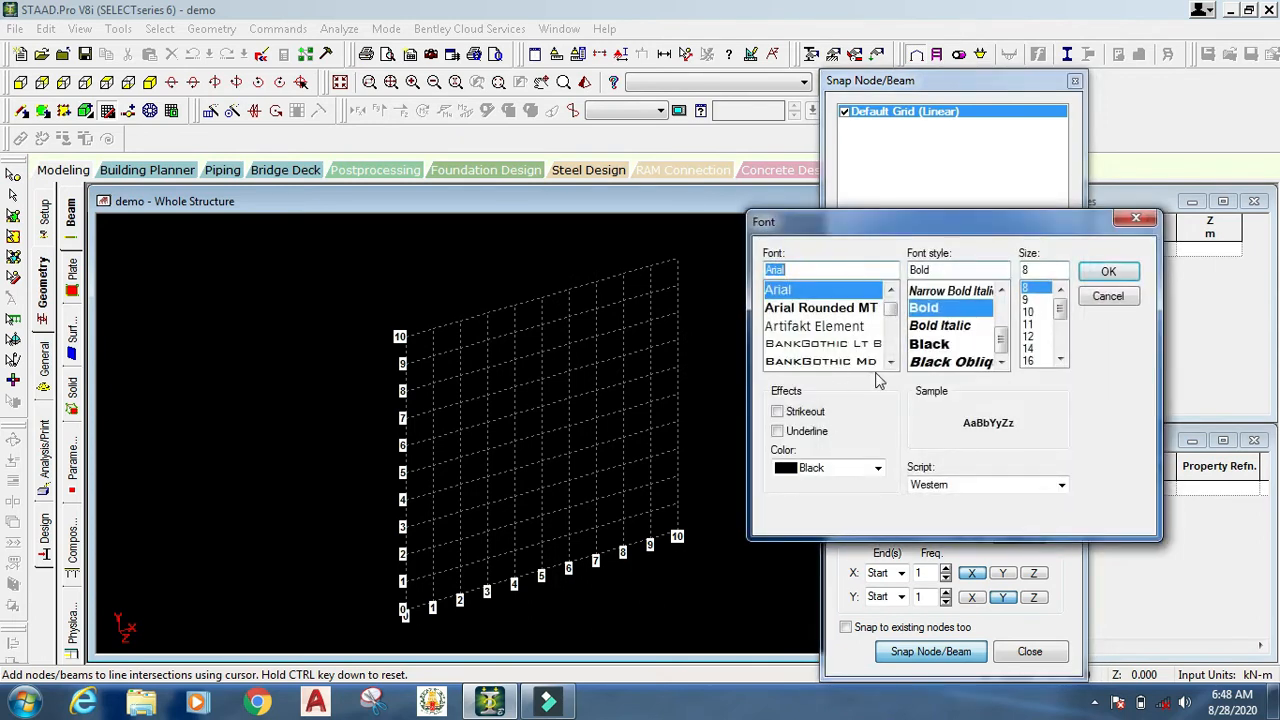
pyautogui.click(890, 342)
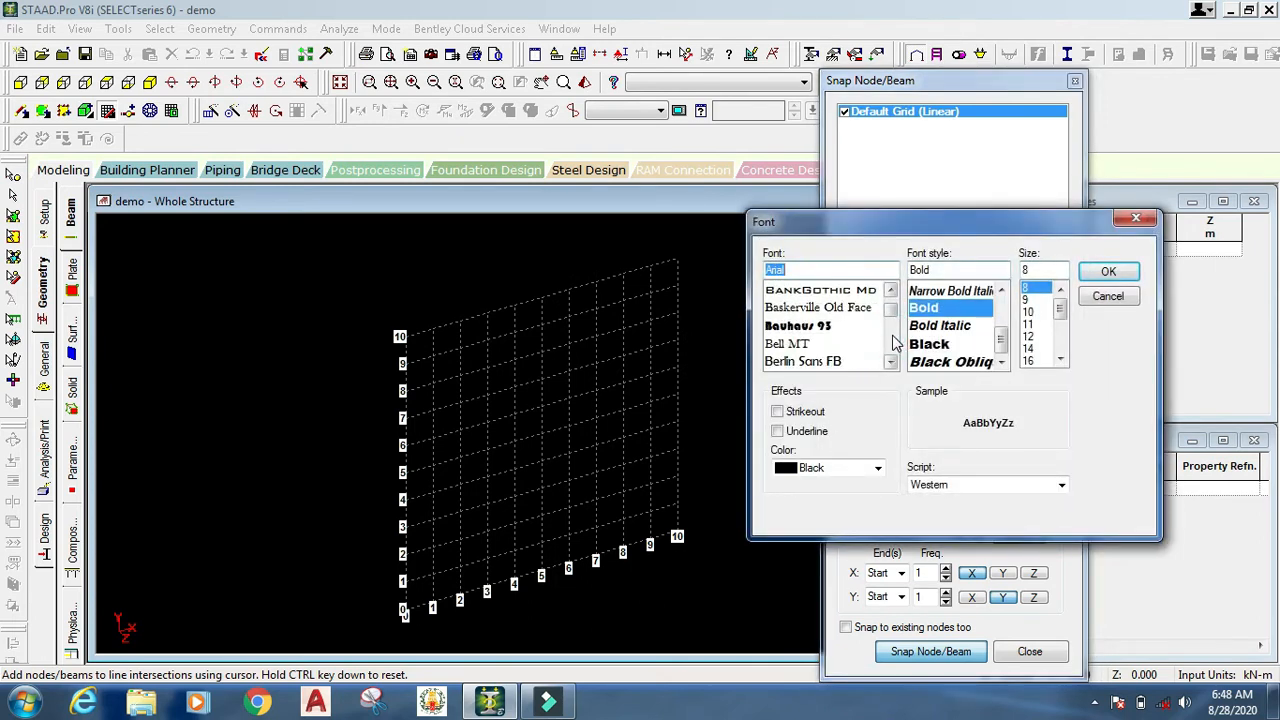
pyautogui.moveTo(893, 318); pyautogui.dragTo(893, 298)
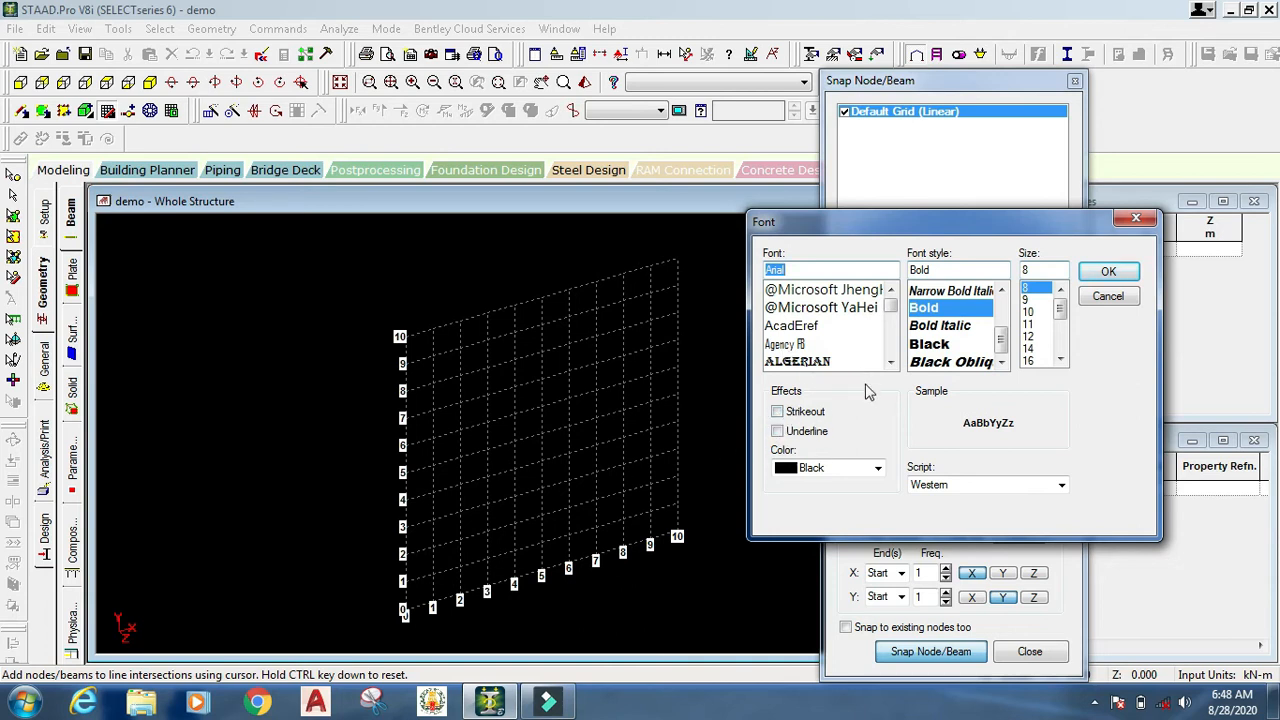
pyautogui.moveTo(1062, 312); pyautogui.dragTo(1060, 306)
pyautogui.click(1006, 488)
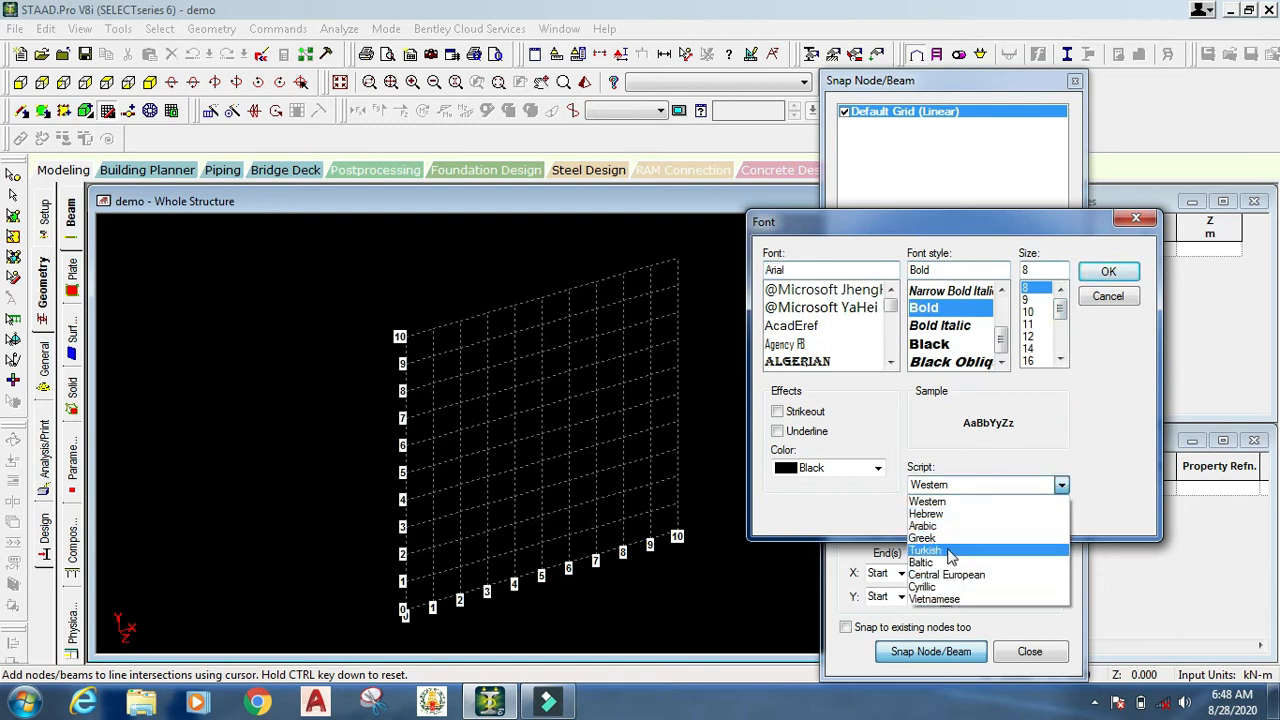
pyautogui.click(838, 508)
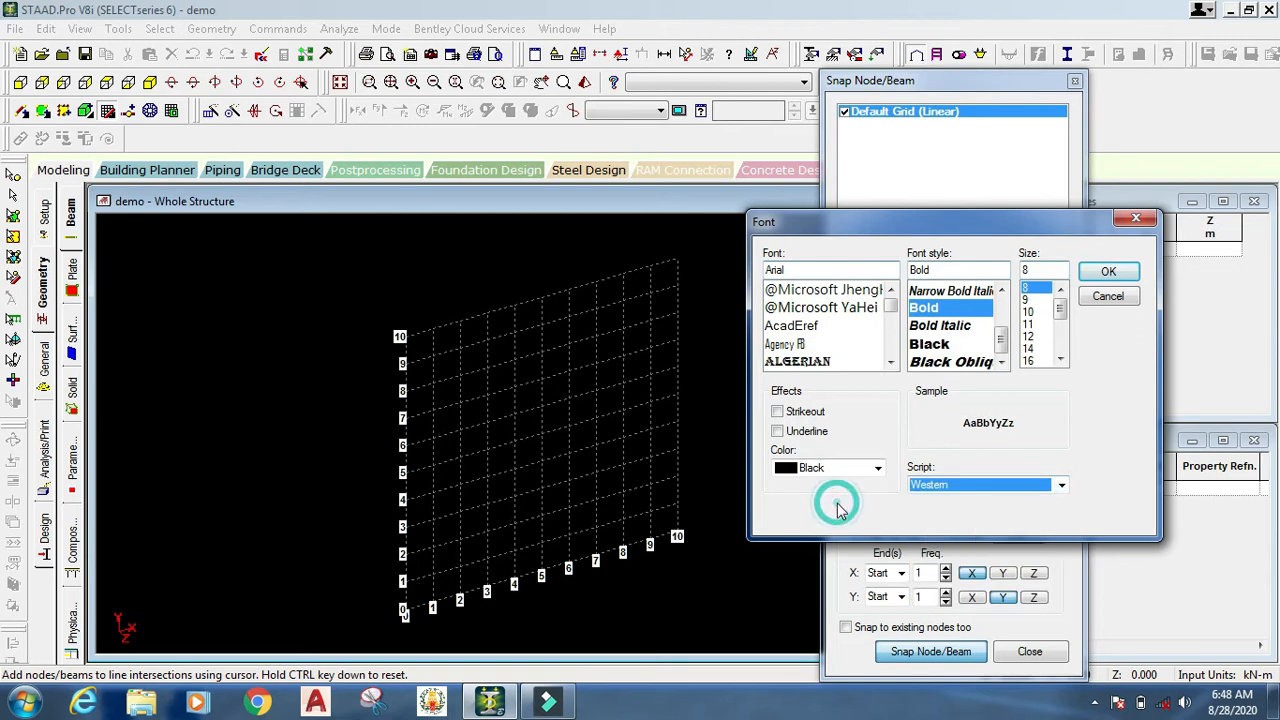
# Try green and blue as the font color of the grid labels
pyautogui.click(878, 470)
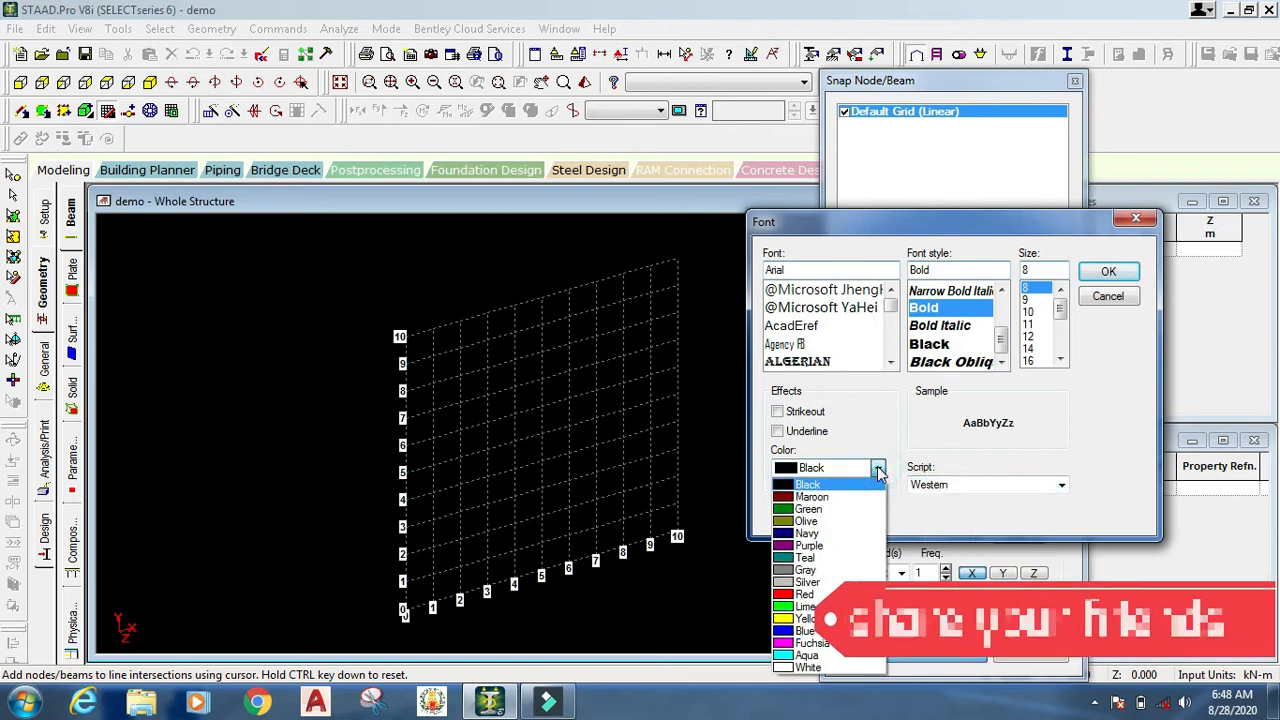
pyautogui.click(798, 512)
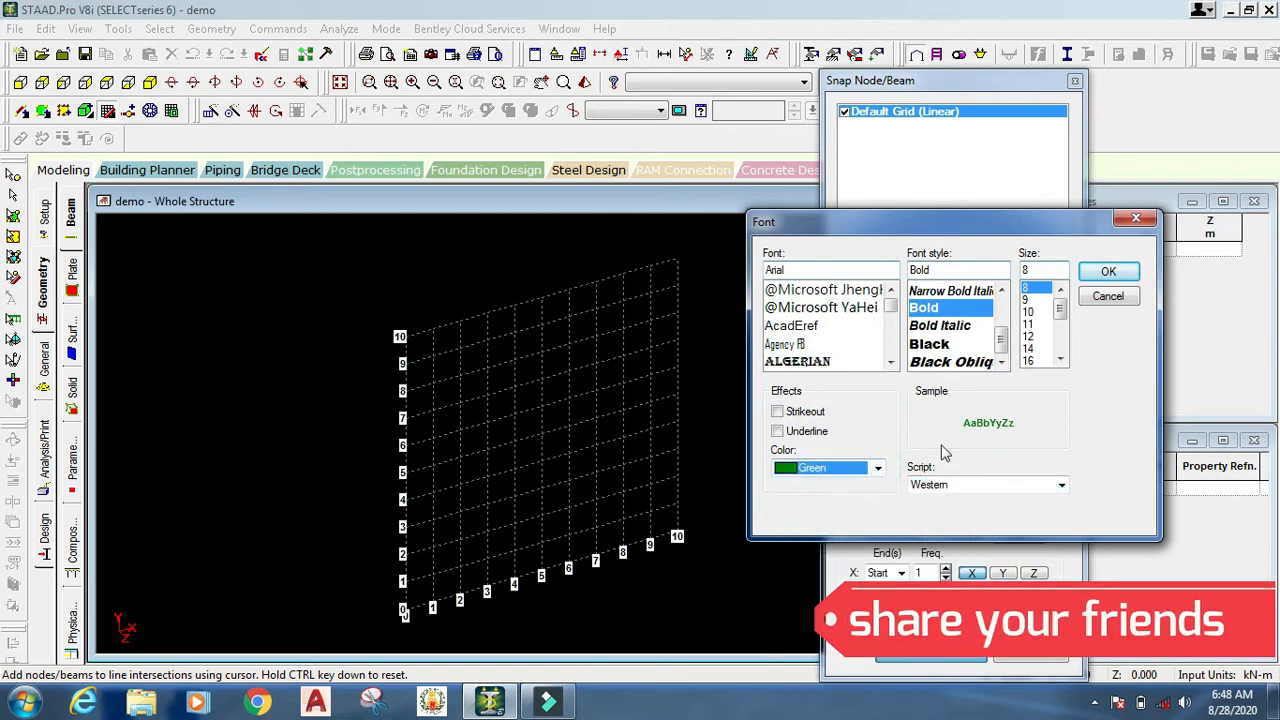
pyautogui.click(838, 470)
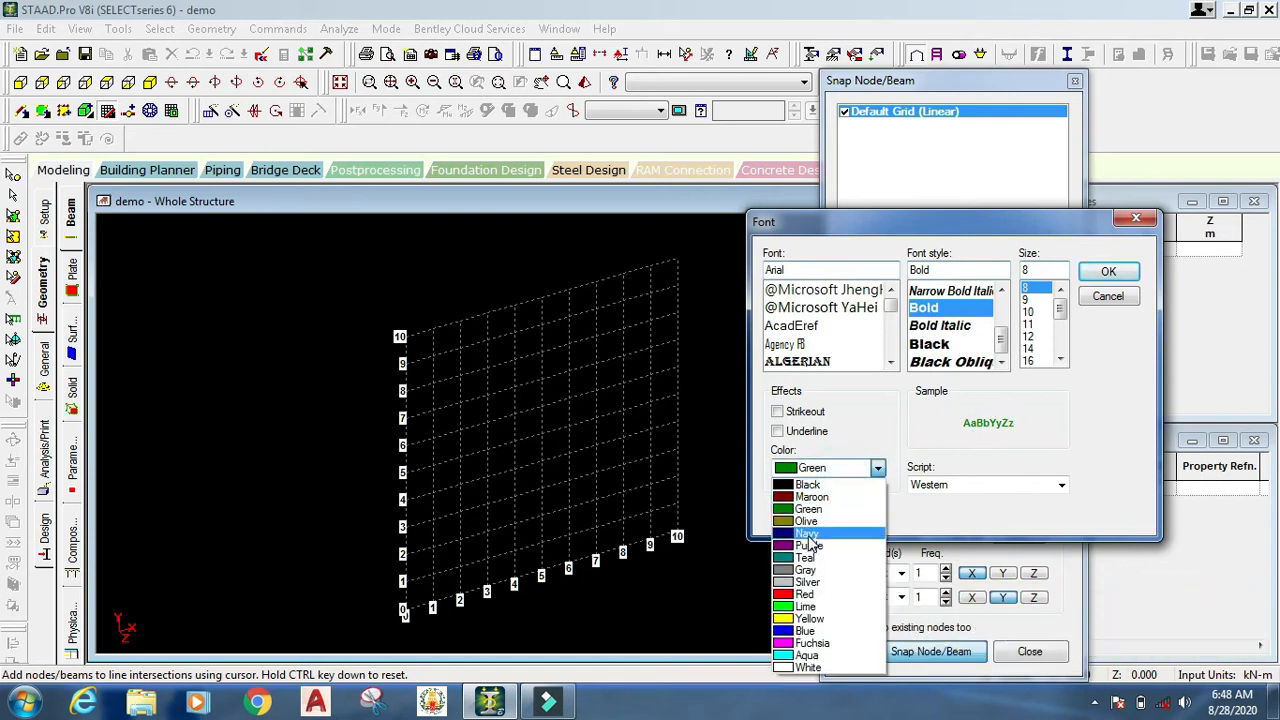
pyautogui.click(806, 631)
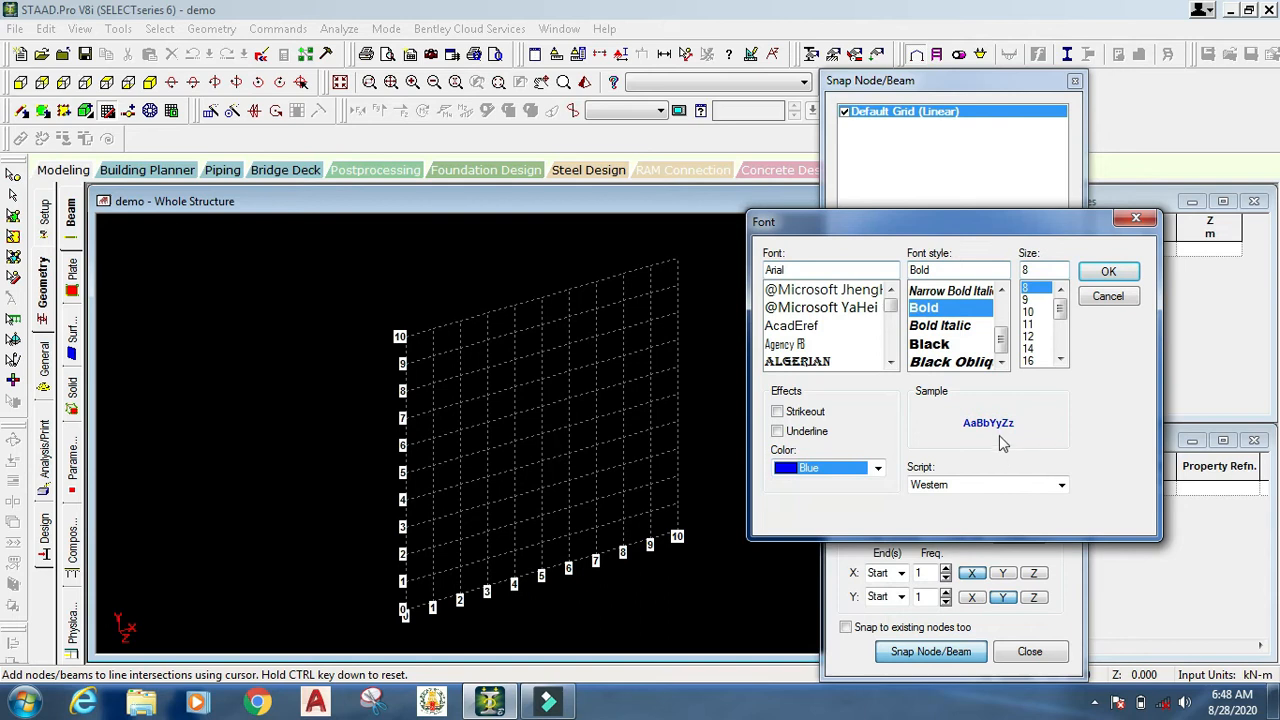
# Set the grid label font color back to black and accept the font settings
pyautogui.click(876, 470)
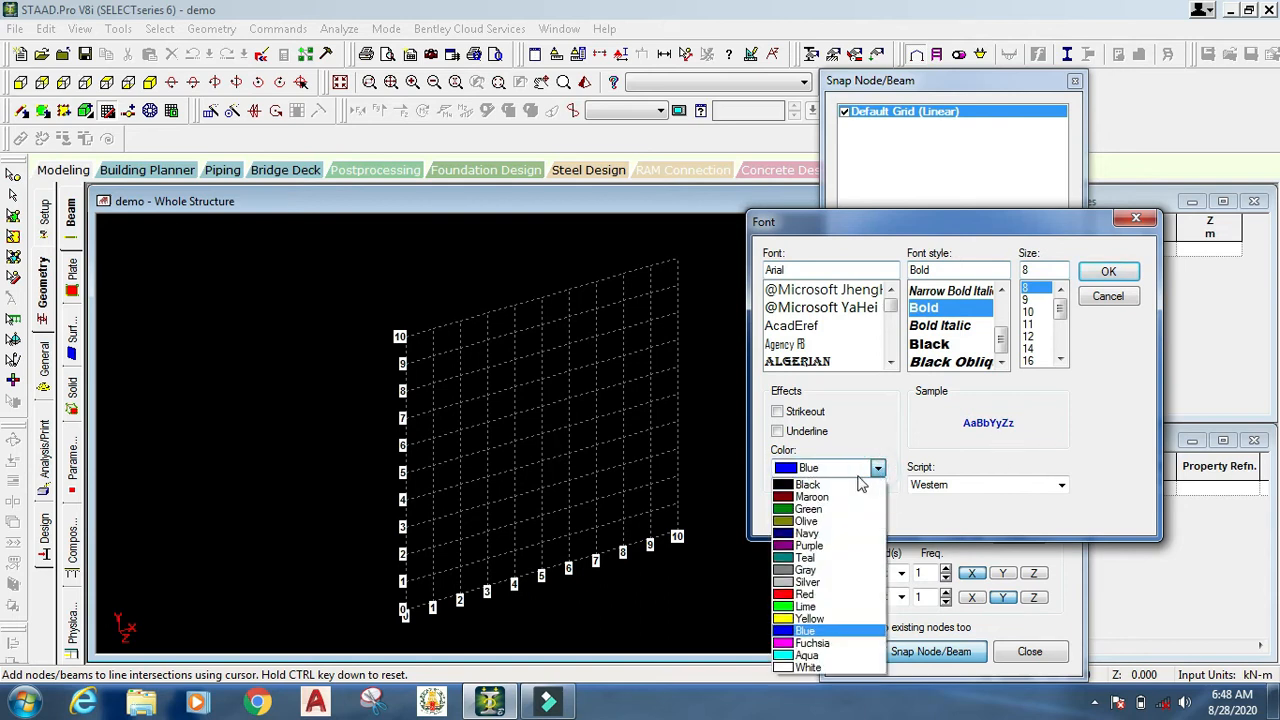
pyautogui.click(846, 486)
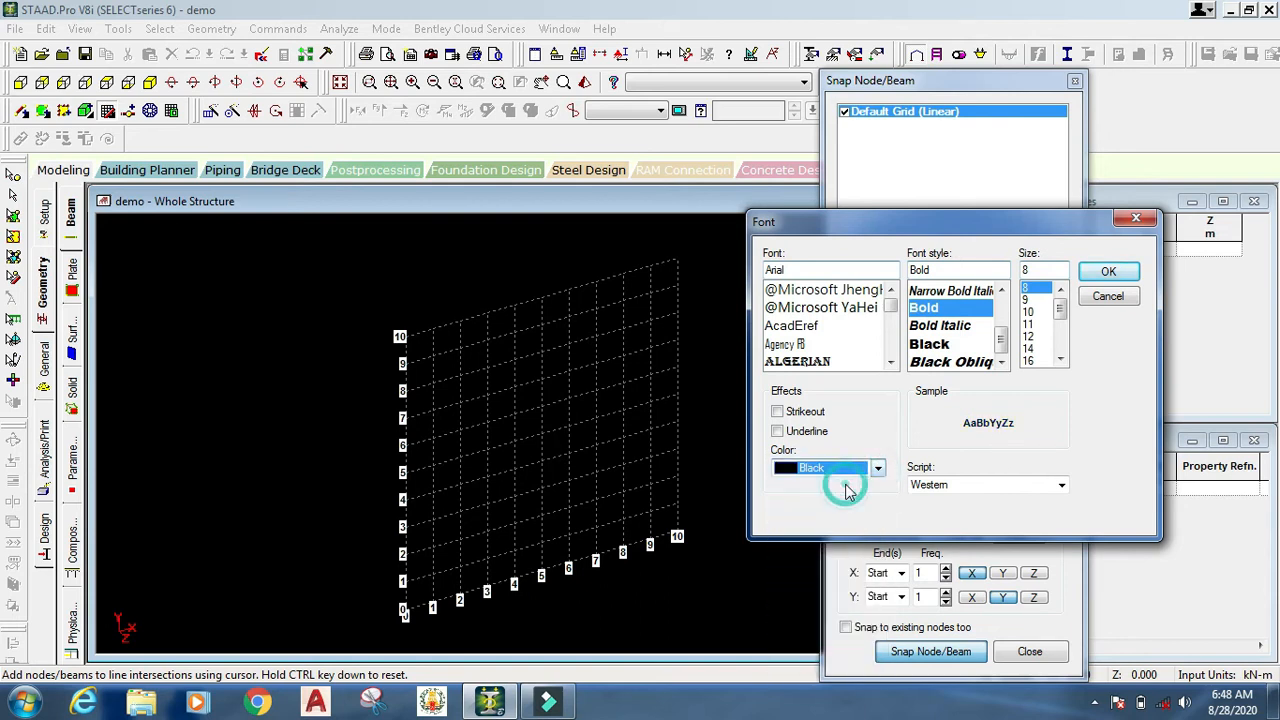
pyautogui.click(1106, 277)
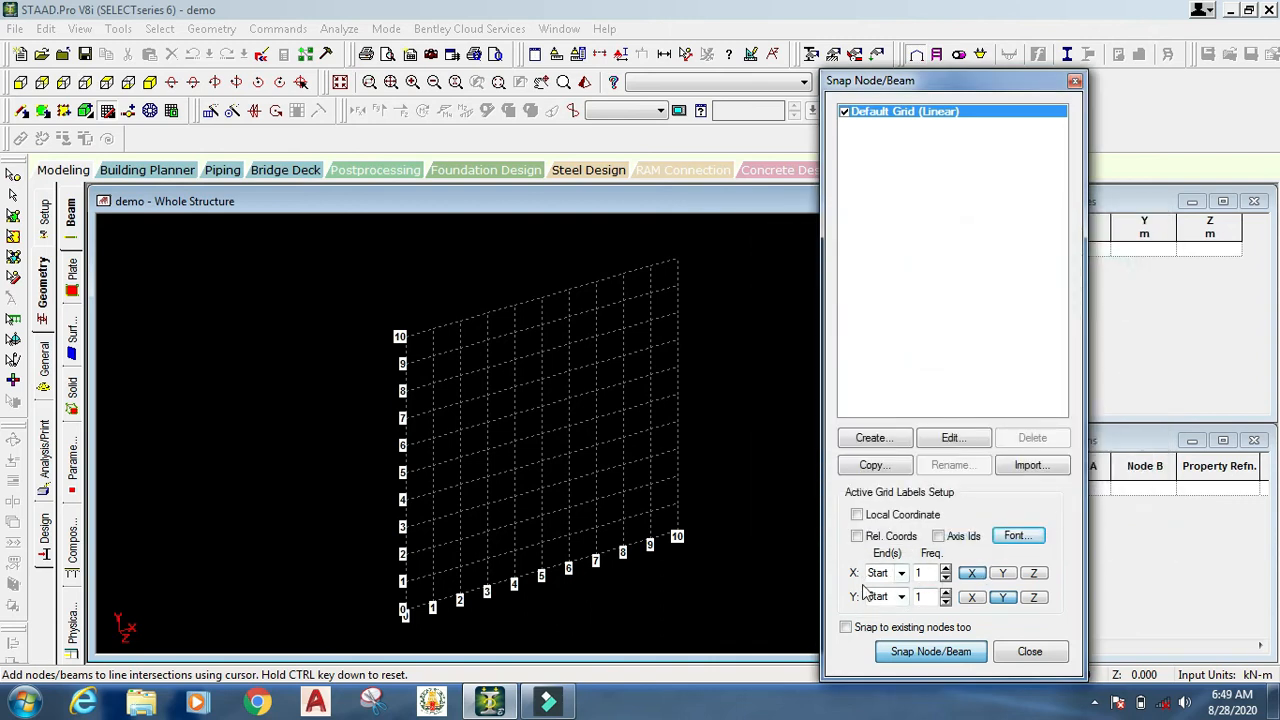
# Check the label end options for the X direction and set its grid label frequency to 3
pyautogui.click(969, 575)
pyautogui.click(901, 574)
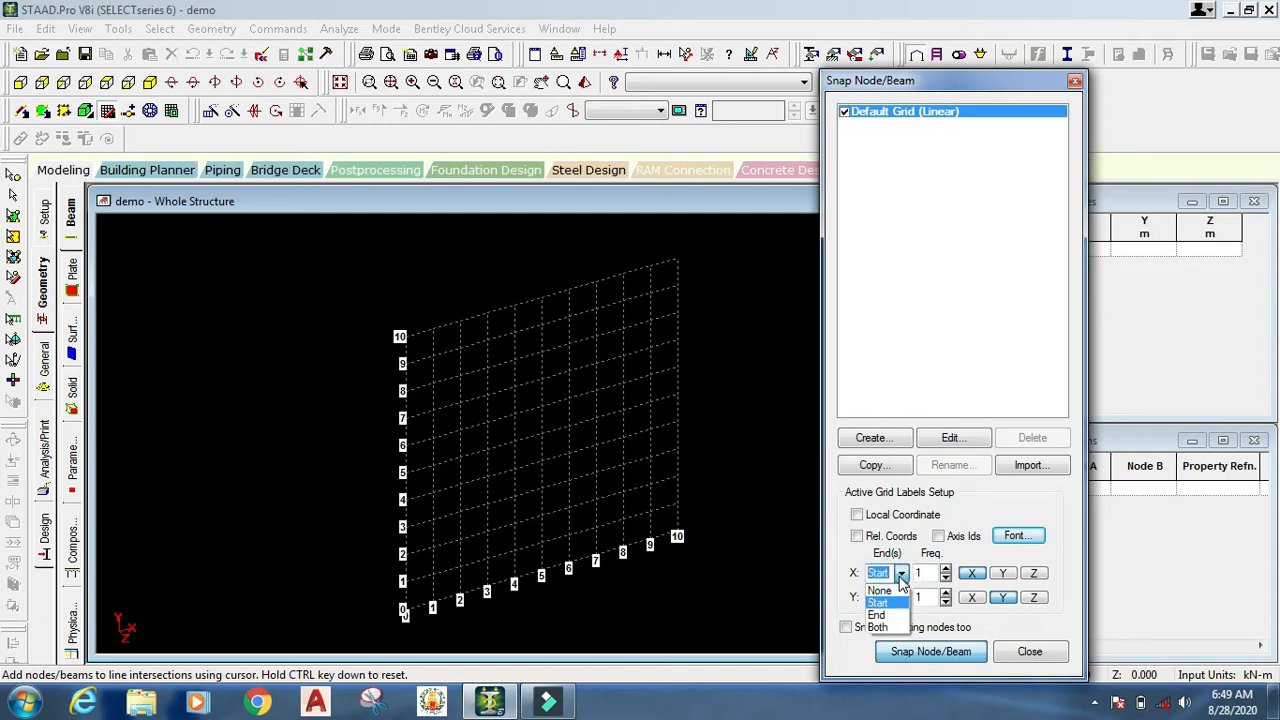
pyautogui.click(899, 578)
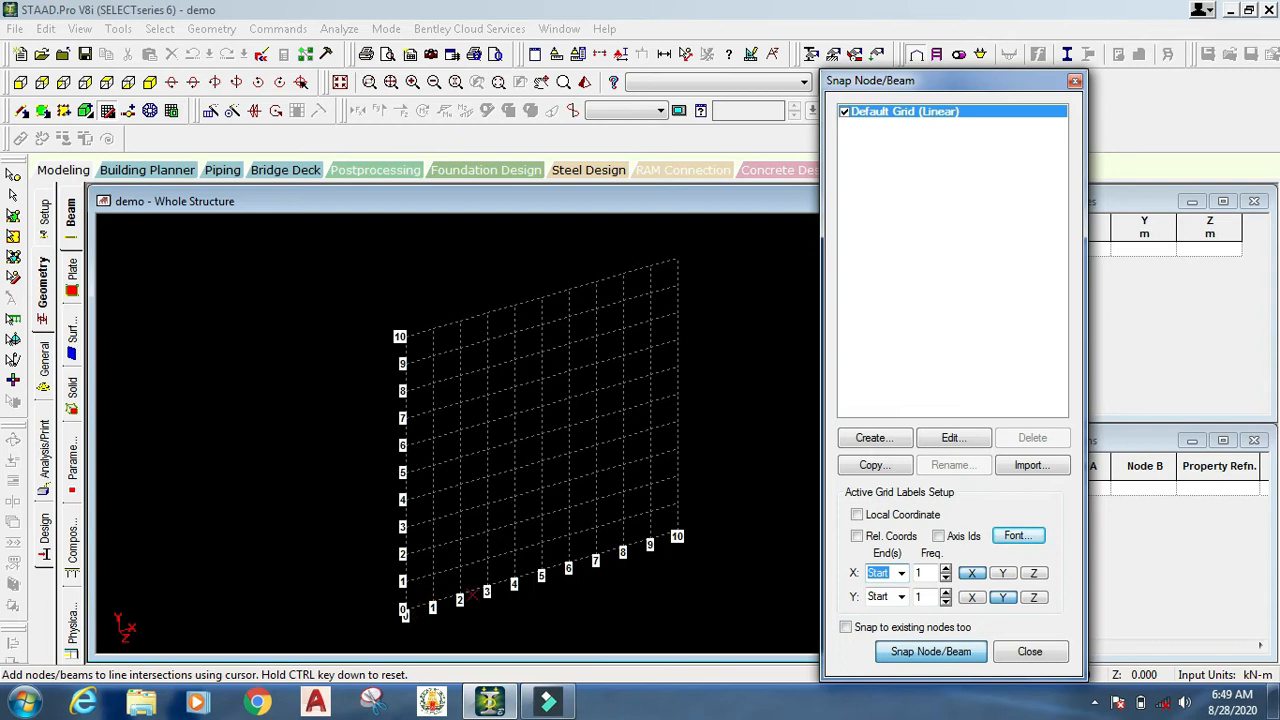
pyautogui.click(946, 579)
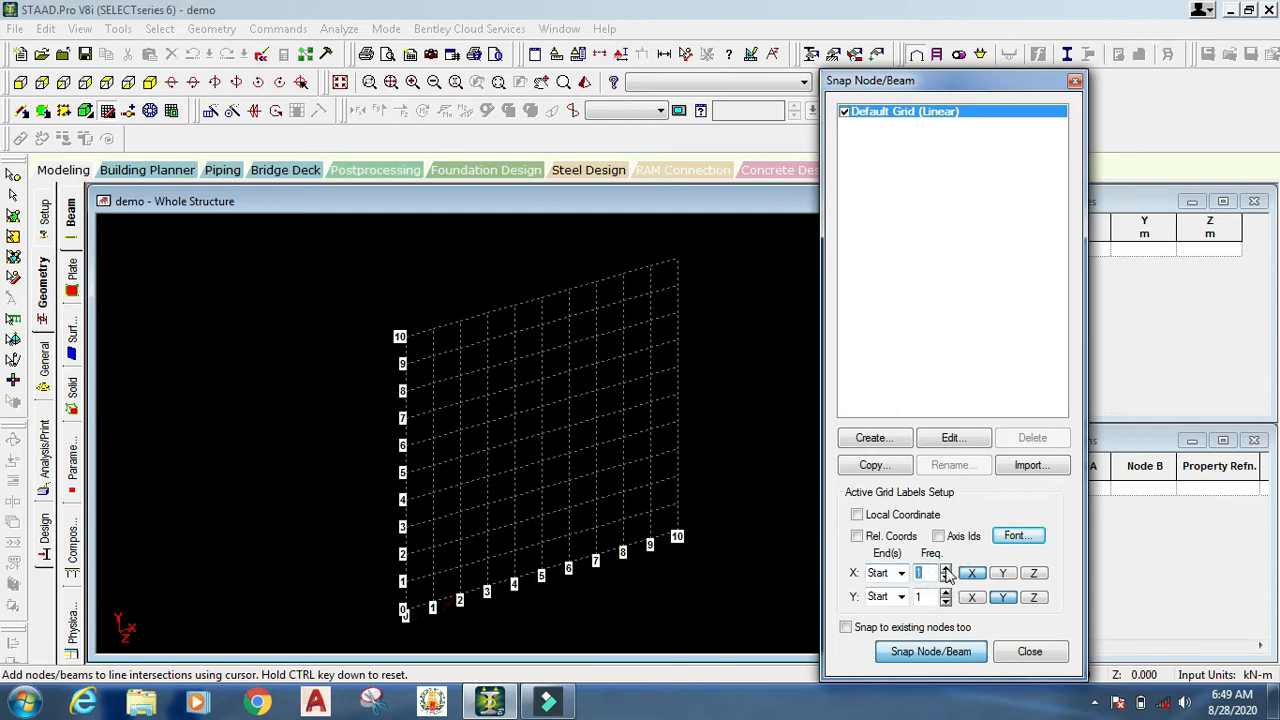
pyautogui.click(945, 567)
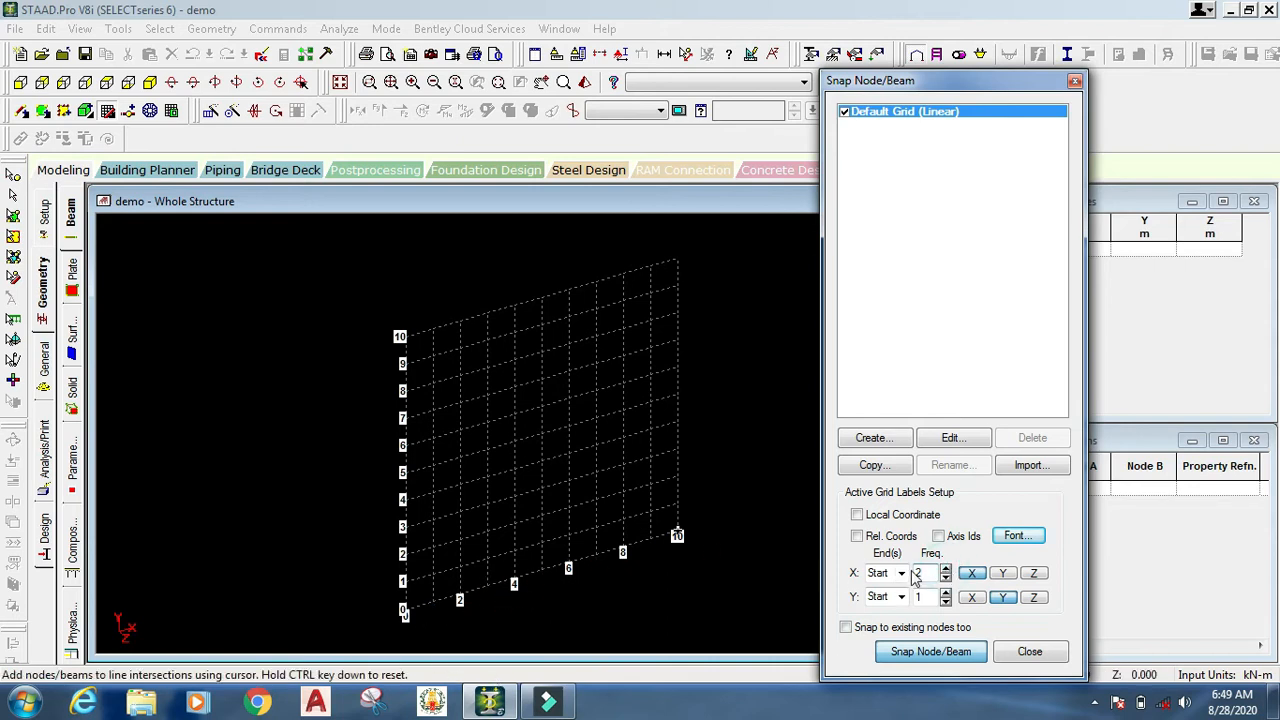
pyautogui.click(945, 568)
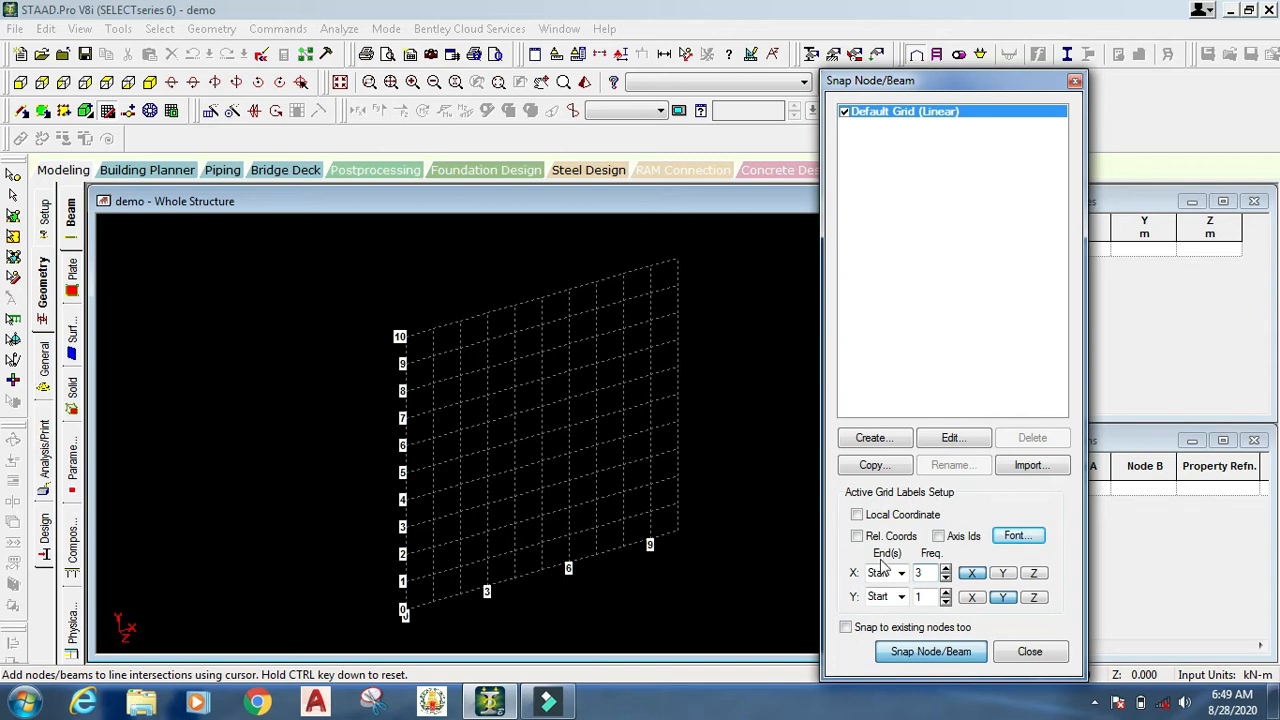
# Set the grid label frequency in the Y direction to 3
pyautogui.click(945, 600)
pyautogui.click(945, 600)
pyautogui.click(945, 594)
pyautogui.click(945, 594)
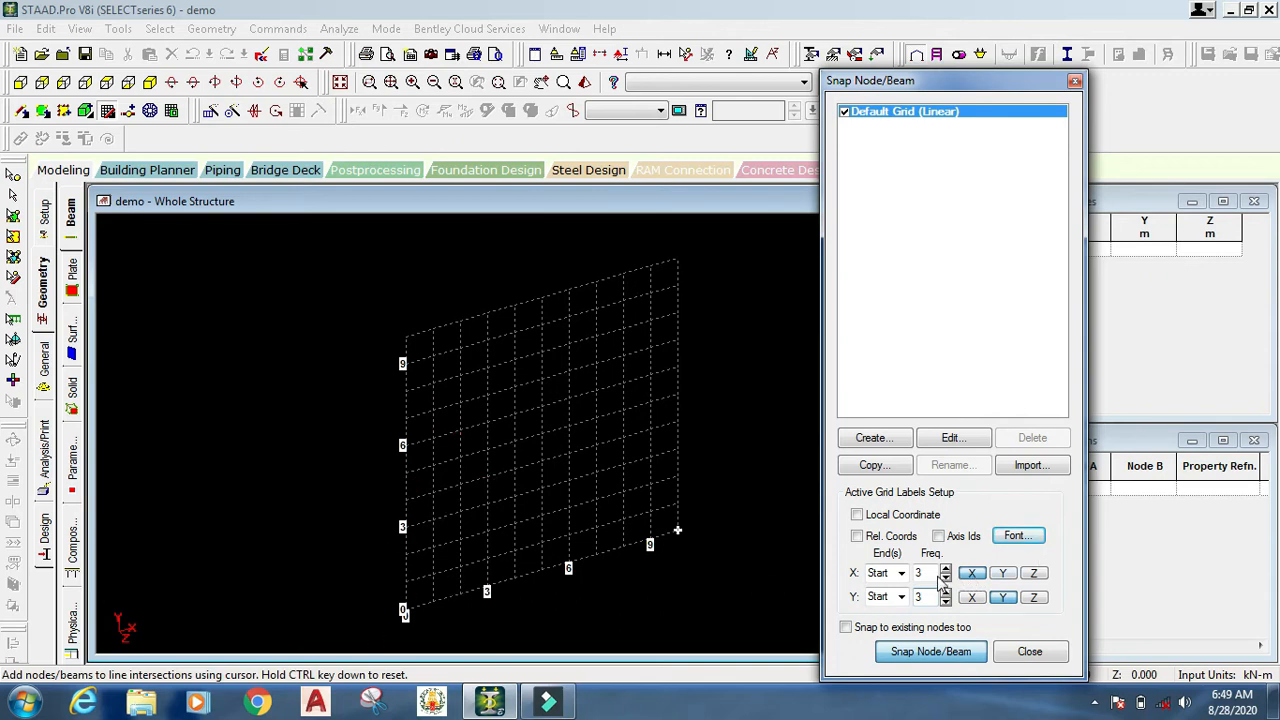
# Set the grid label frequency to 1 in both the X and Y directions
pyautogui.click(946, 568)
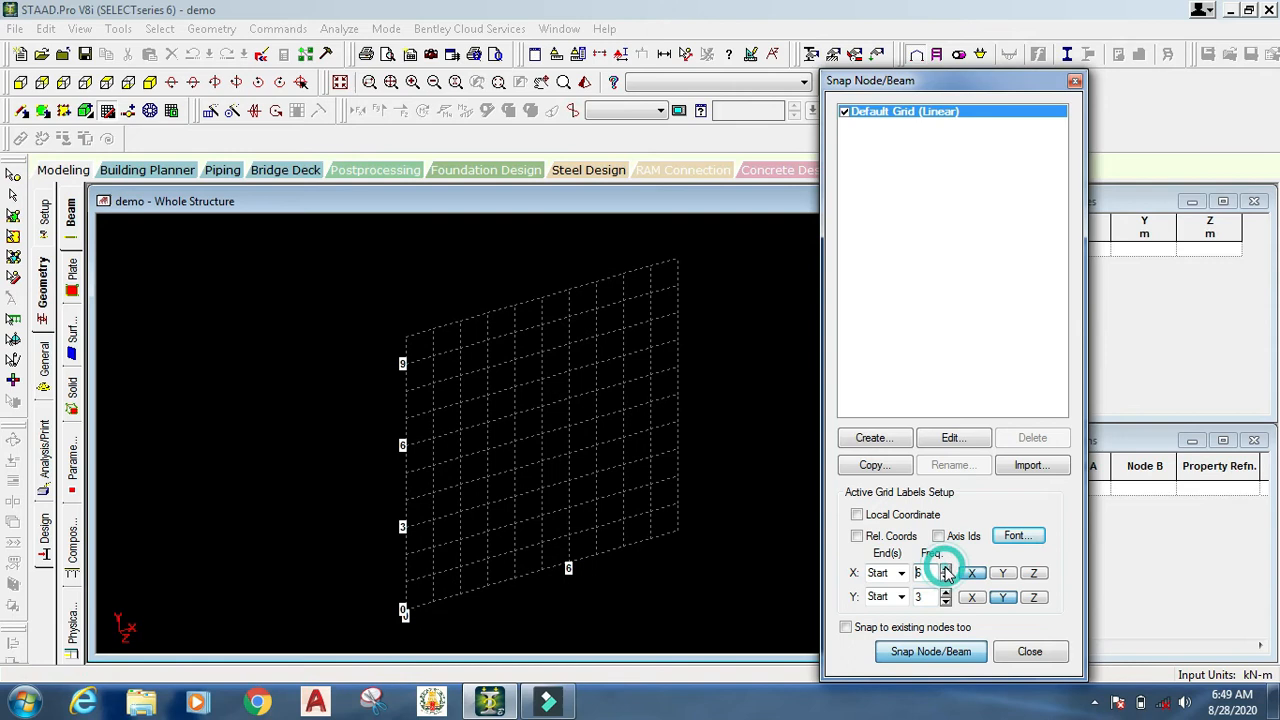
pyautogui.click(946, 578)
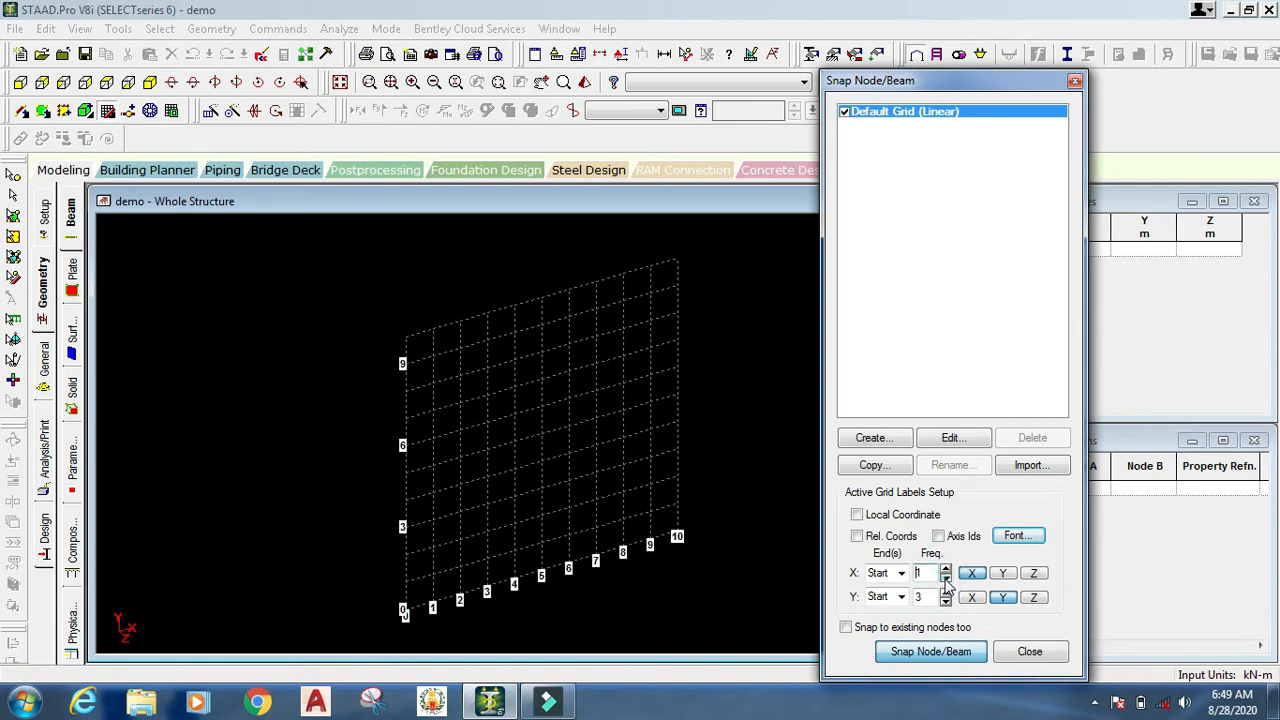
pyautogui.click(946, 601)
pyautogui.click(946, 601)
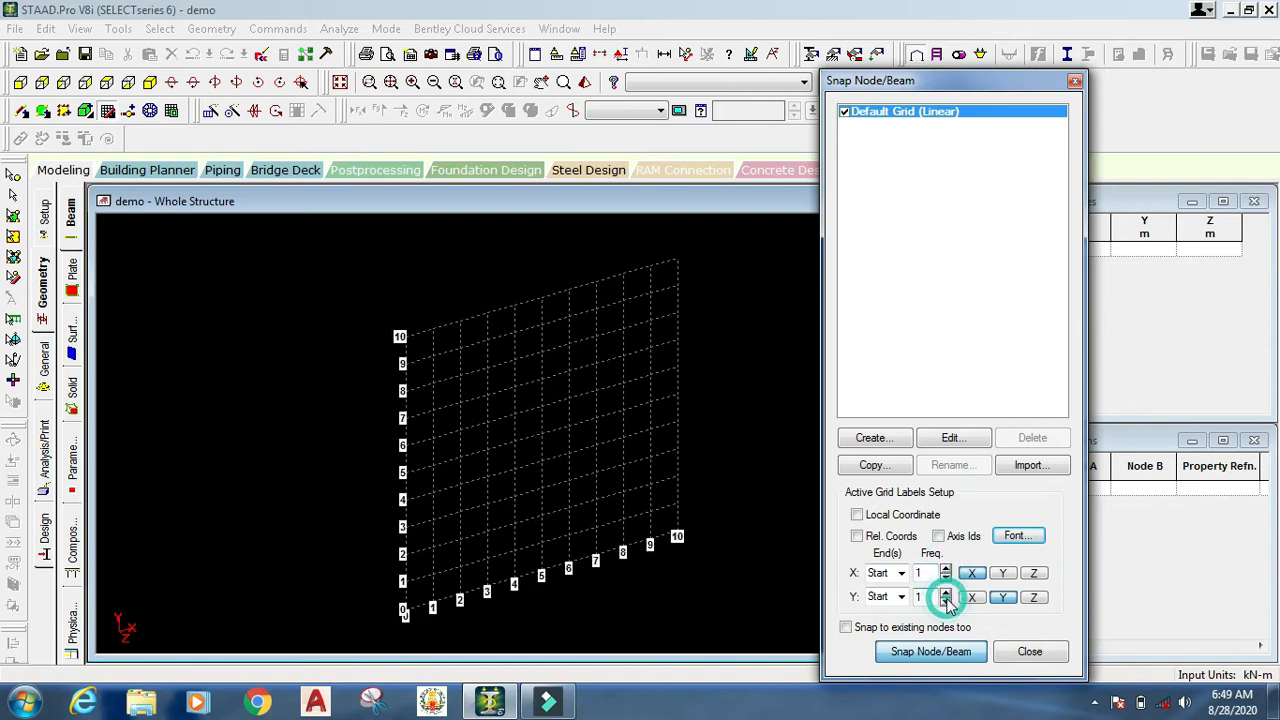
# Try adding the Y and Z coordinates to the X-direction grid labels, and turn both off again
pyautogui.click(1002, 574)
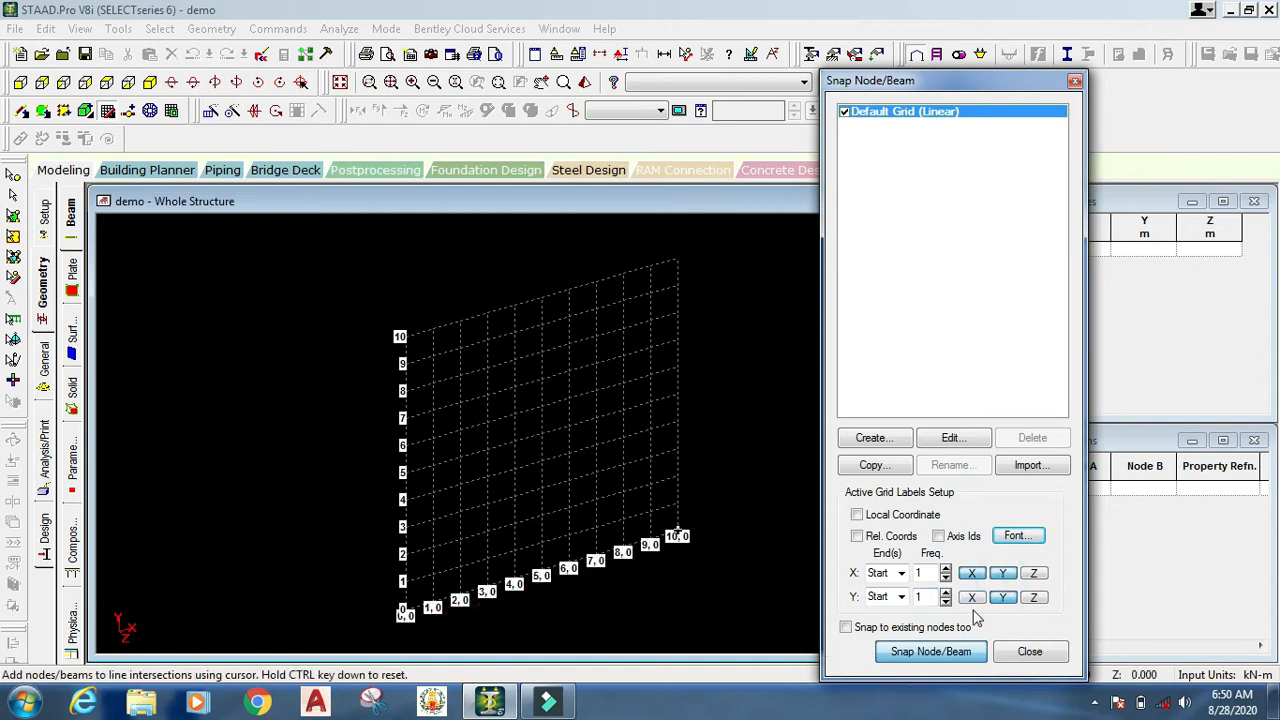
pyautogui.click(1034, 573)
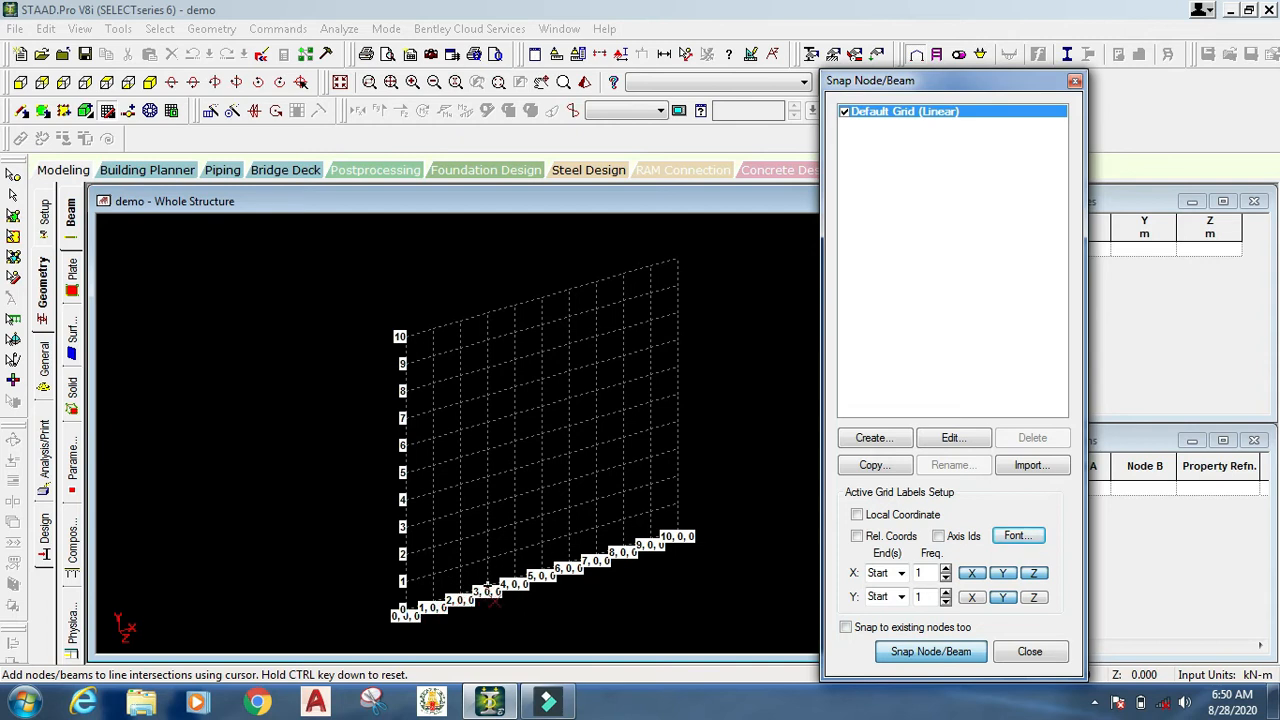
pyautogui.click(1004, 573)
pyautogui.click(1004, 574)
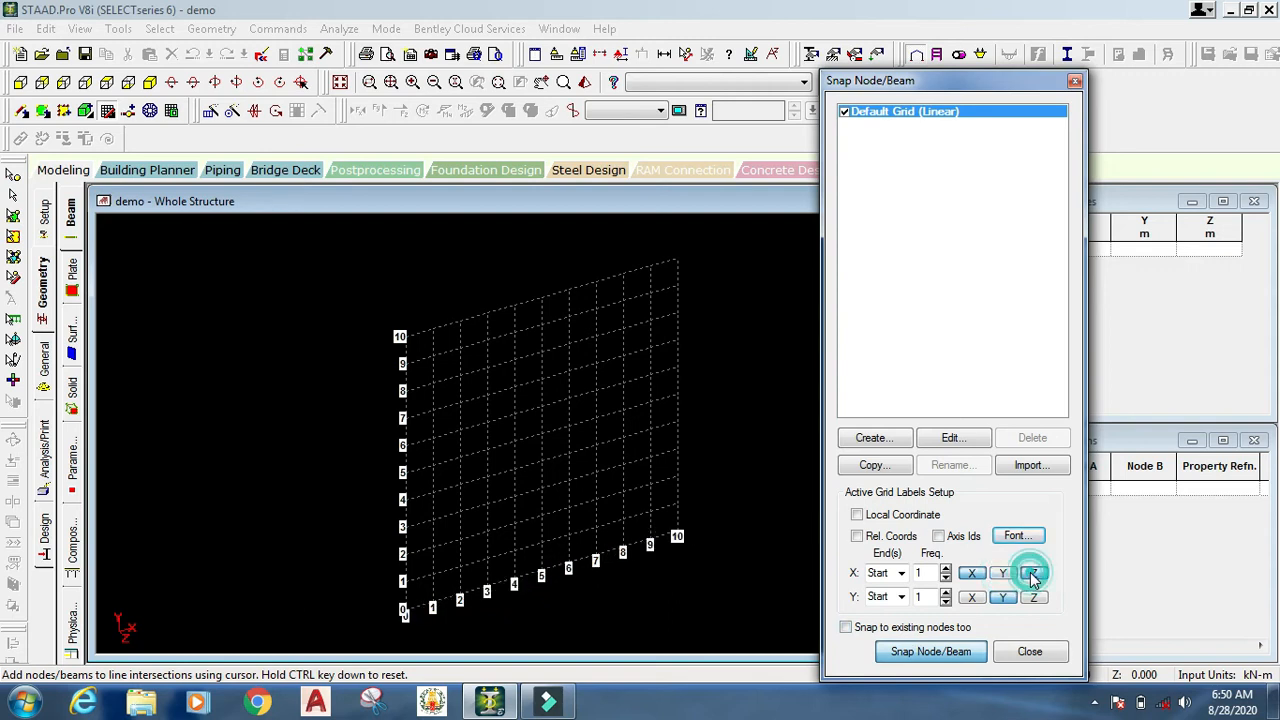
# Try adding the X and Z coordinates to the Y-direction grid labels, and turn both off again
pyautogui.click(972, 597)
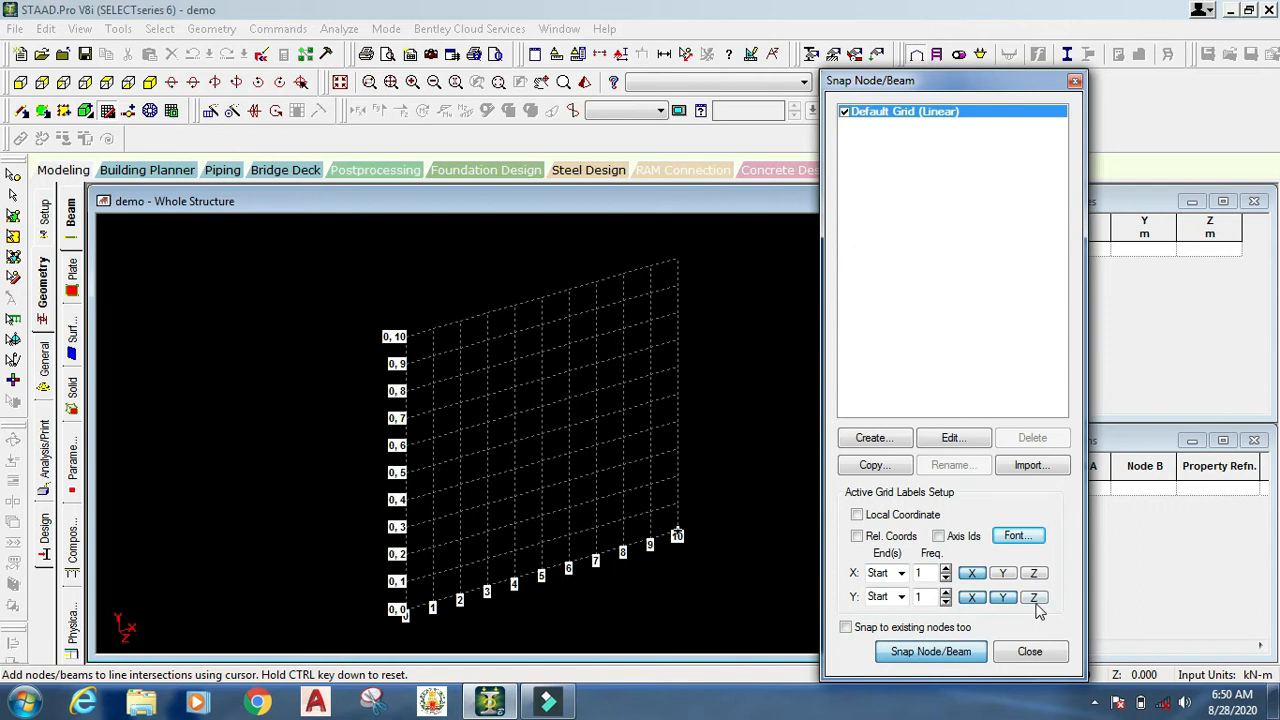
pyautogui.click(1034, 598)
pyautogui.click(1034, 598)
pyautogui.click(973, 598)
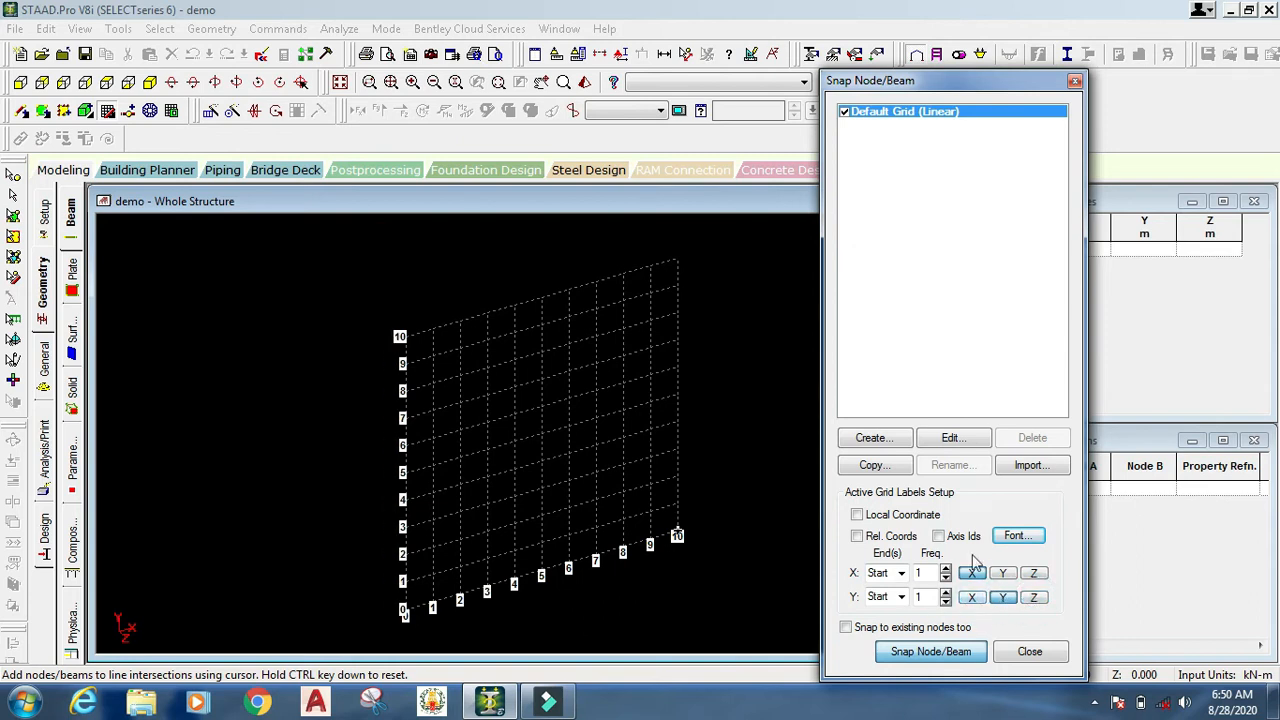
# Edit the default linear grid so the construction line spacing is 3 m in both X and Y, and accept it
pyautogui.click(950, 438)
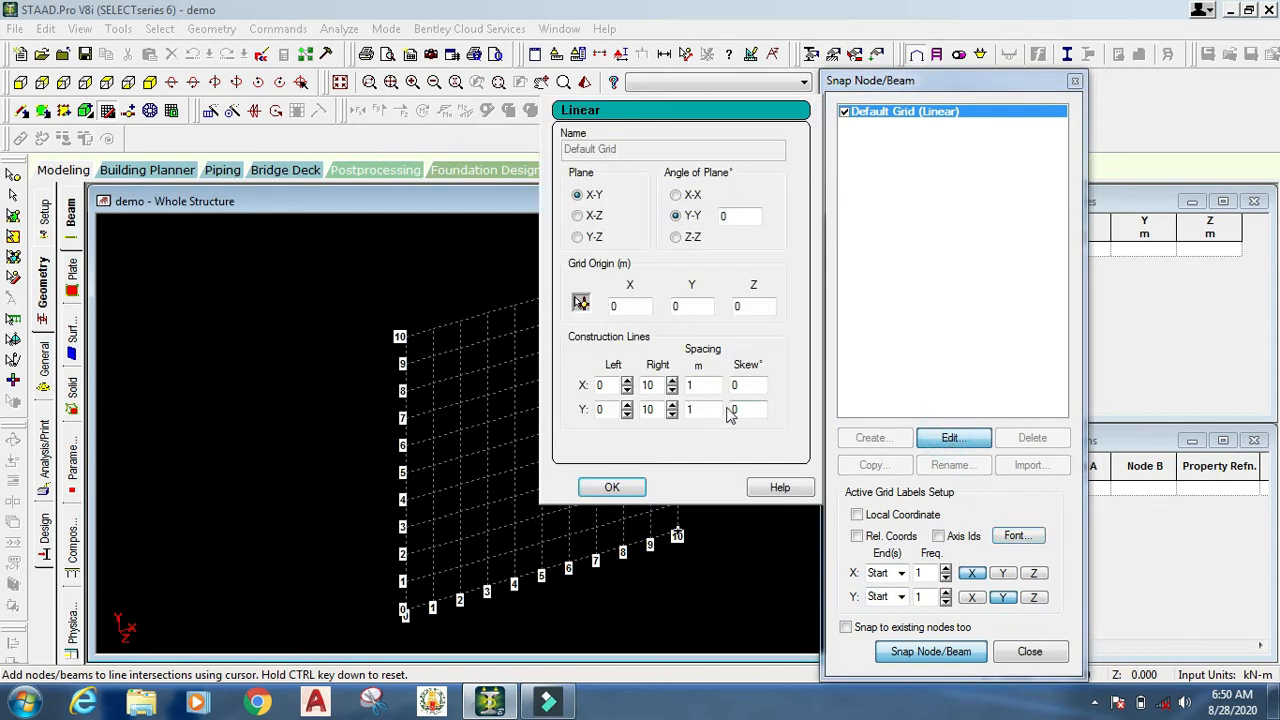
pyautogui.click(698, 387)
pyautogui.write('3')
pyautogui.click(697, 409)
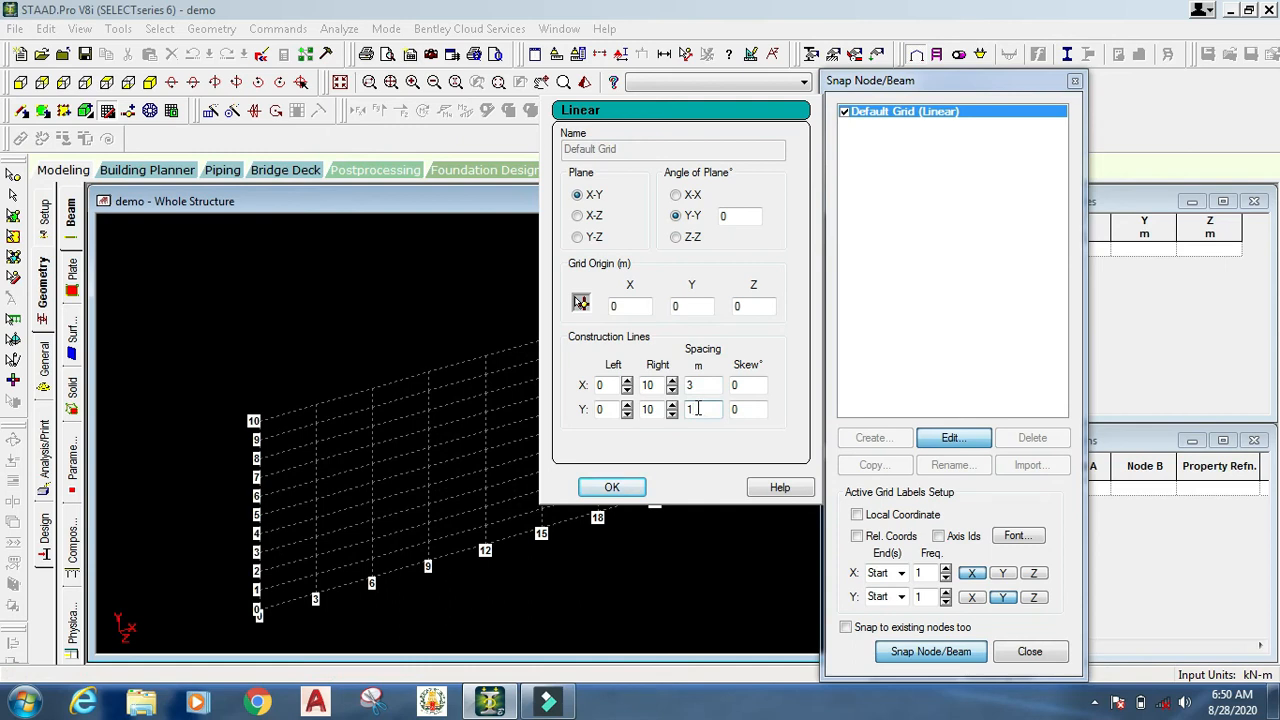
pyautogui.press('BackSpace')
pyautogui.write('3')
pyautogui.press('Return')
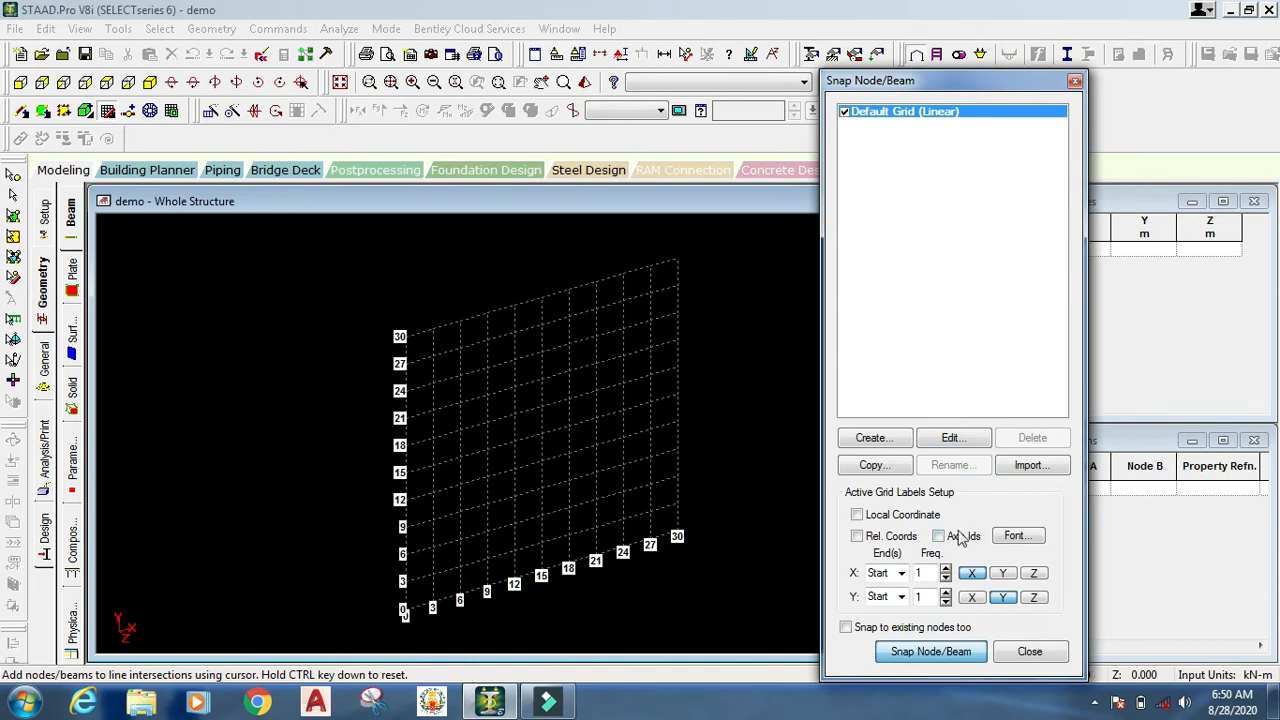
# Edit the default linear grid again and set its X spacing to 4 m
pyautogui.click(948, 440)
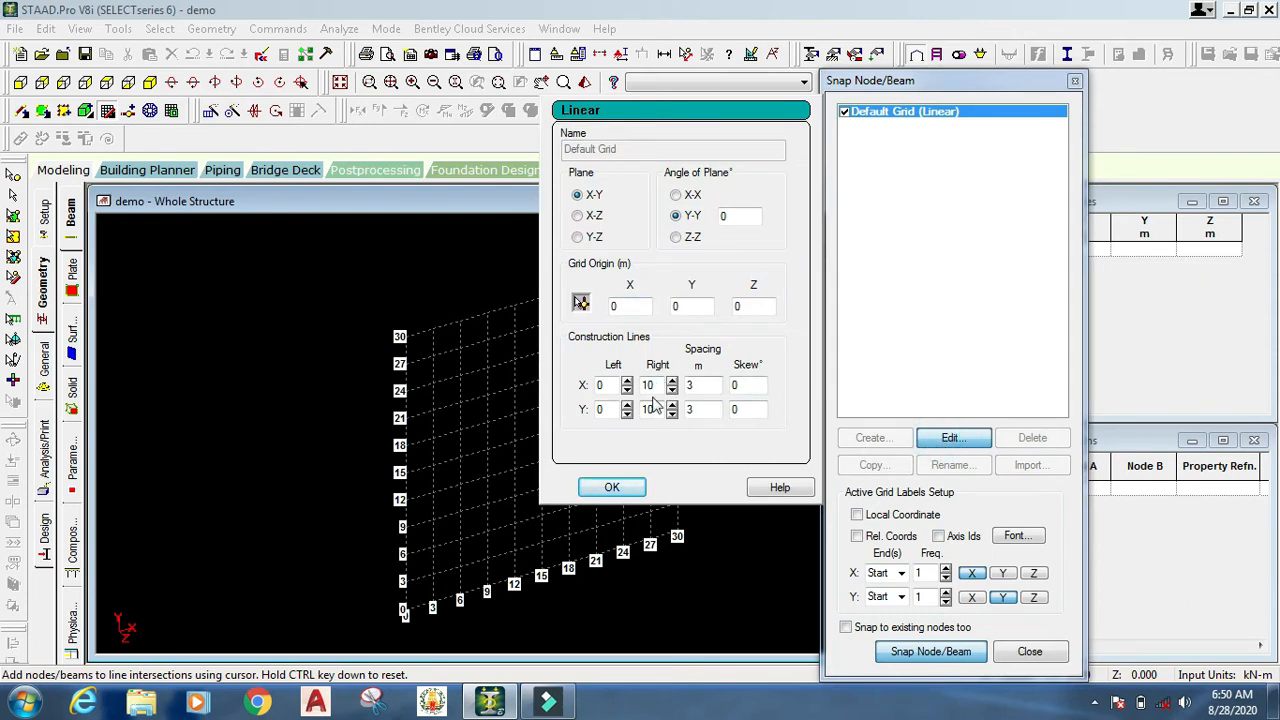
pyautogui.click(697, 388)
pyautogui.write('4')
pyautogui.press('Return')
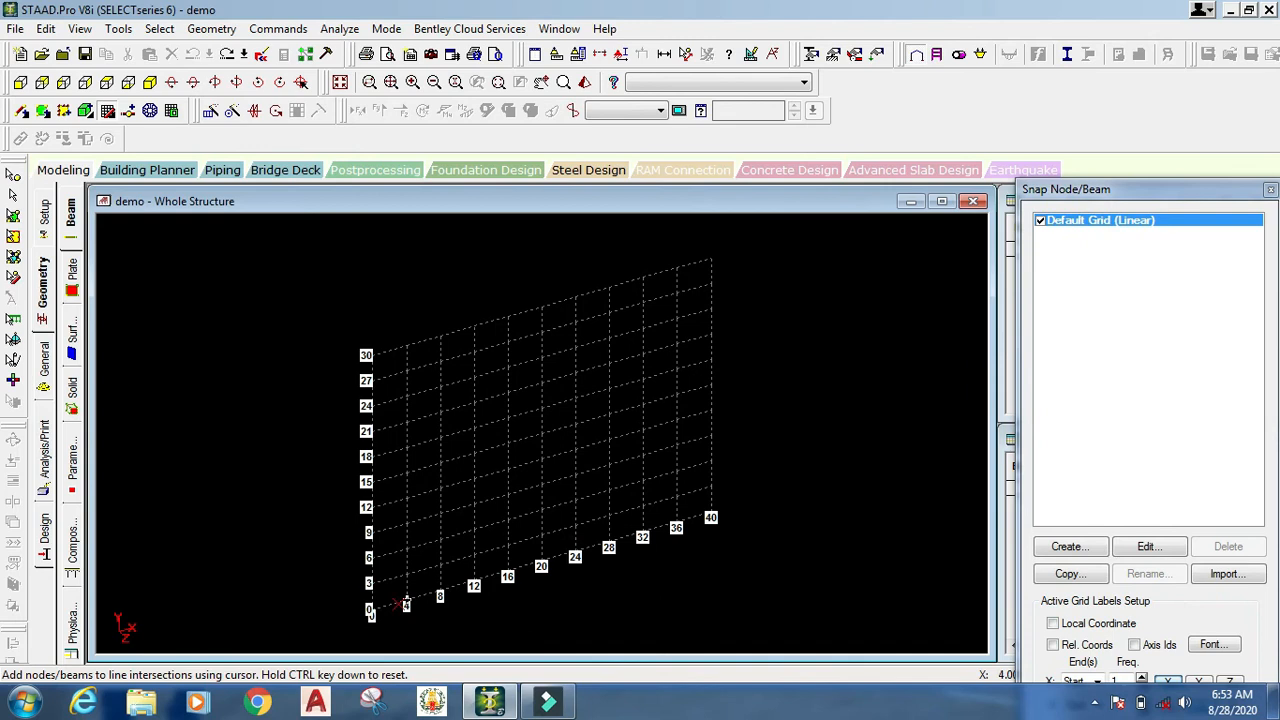
# Draw a one-bay frame on the grid through (0, 0), (0, 3), (4, 3) and (4, 0)
pyautogui.click(369, 607)
pyautogui.click(369, 583)
pyautogui.click(406, 576)
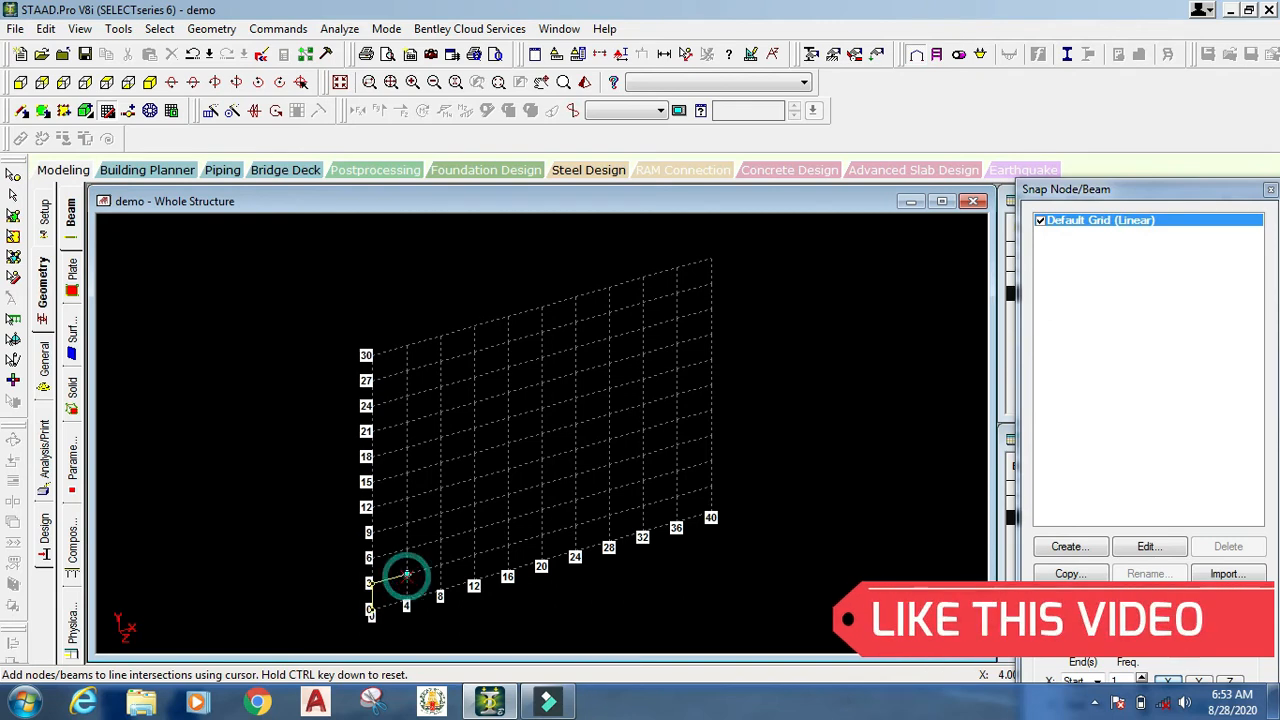
pyautogui.click(406, 603)
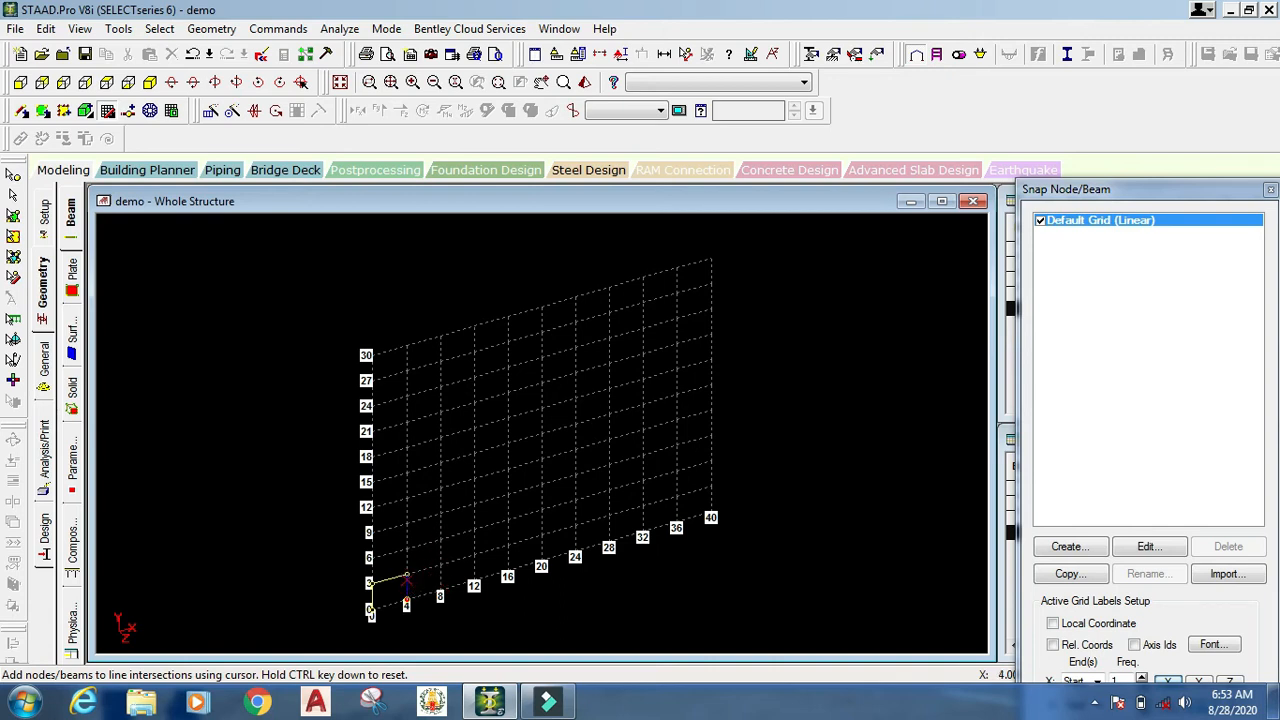
pyautogui.click(406, 598)
# Extend the beam line at Y = 3 through X = 8, 12, 16 and 20, add an end column down to (20, 0), and close the grid
pyautogui.keyDown('ctrl'); pyautogui.click(440, 565); pyautogui.keyUp('ctrl')
pyautogui.click(407, 575)
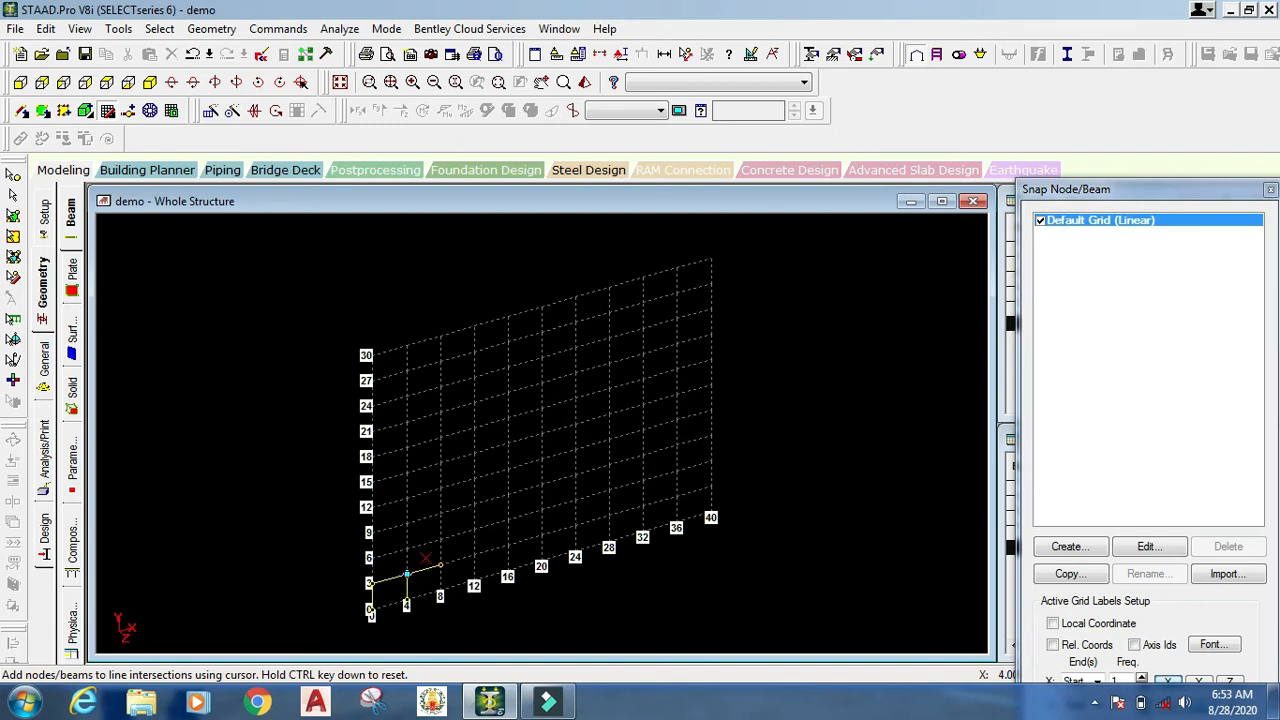
pyautogui.click(440, 565)
pyautogui.click(474, 555)
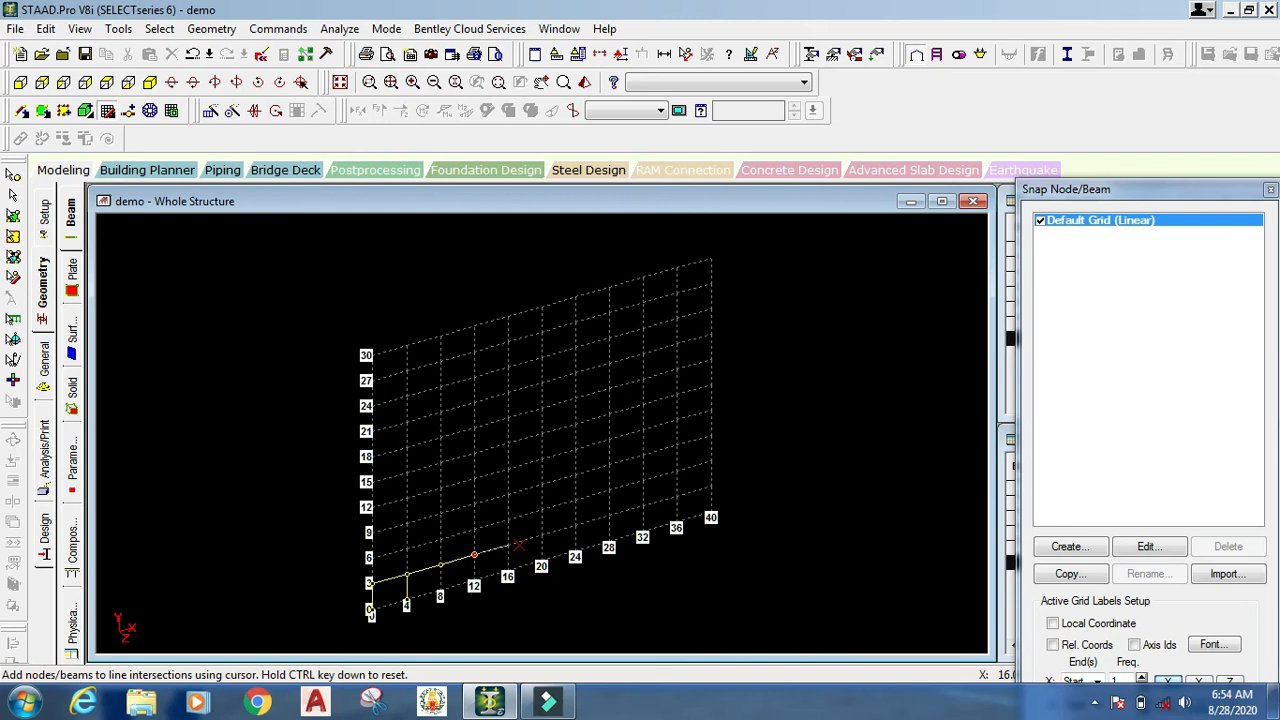
pyautogui.click(508, 545)
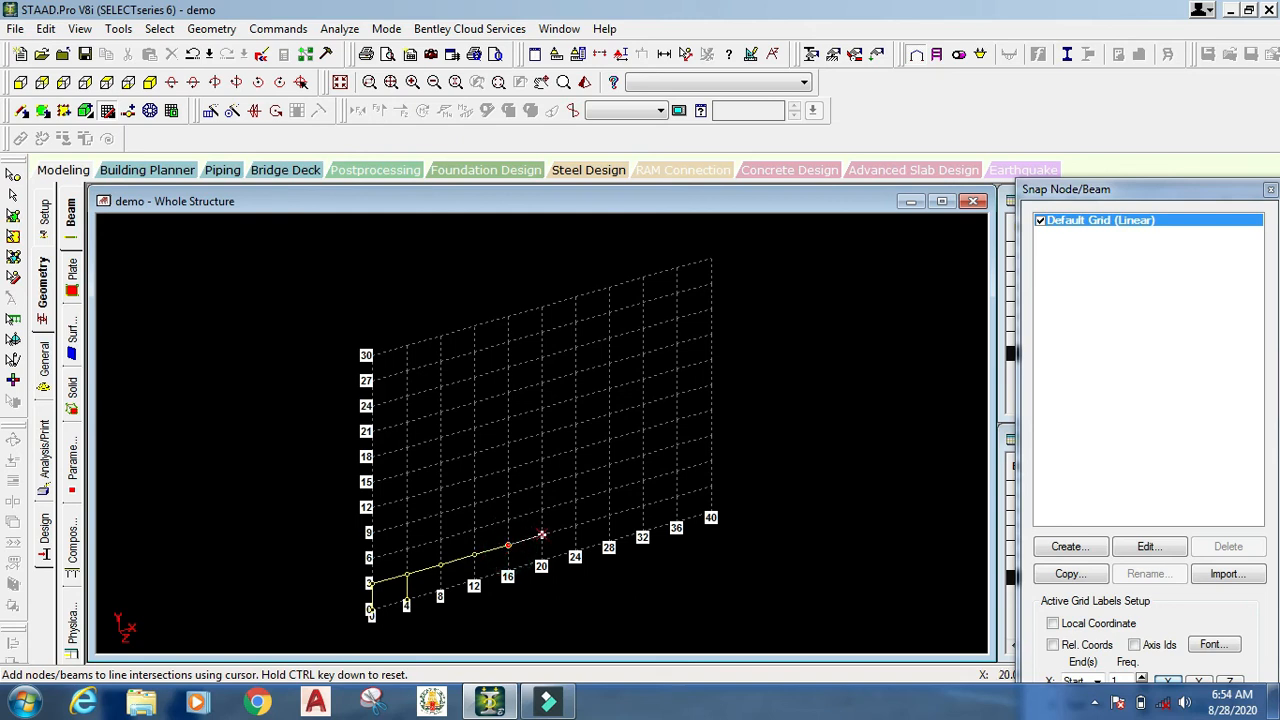
pyautogui.click(541, 535)
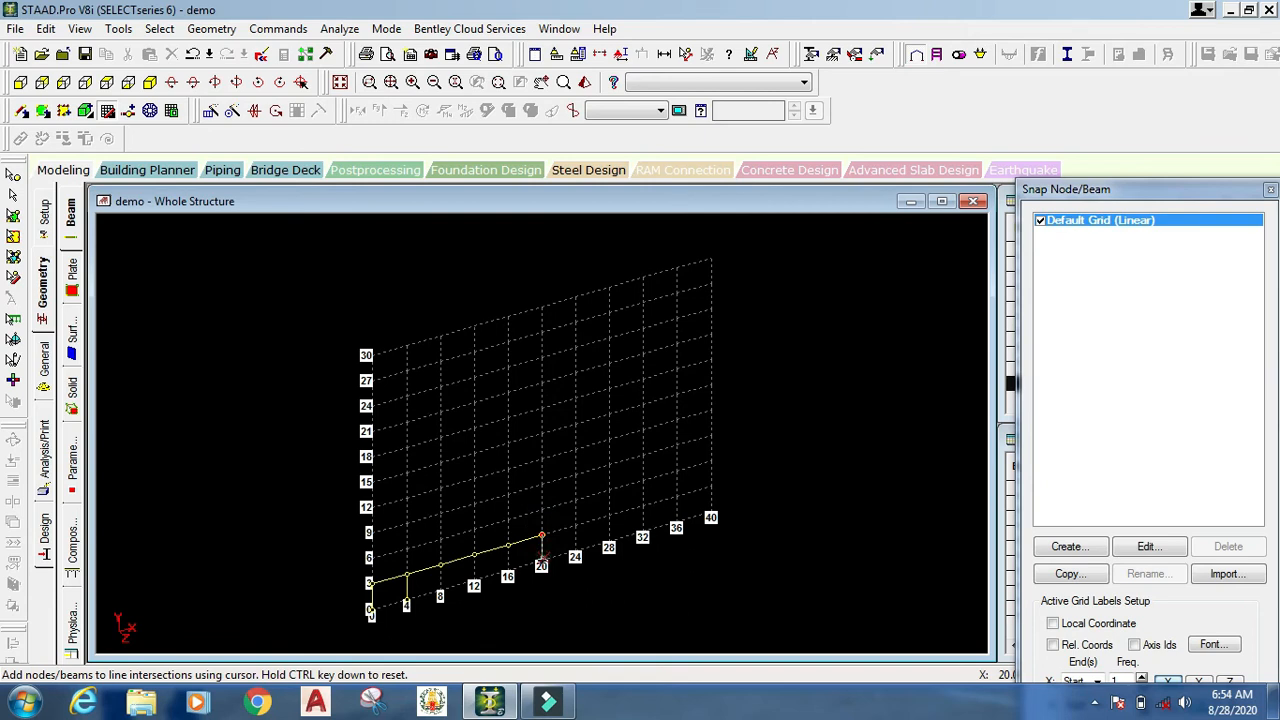
pyautogui.press('Escape')
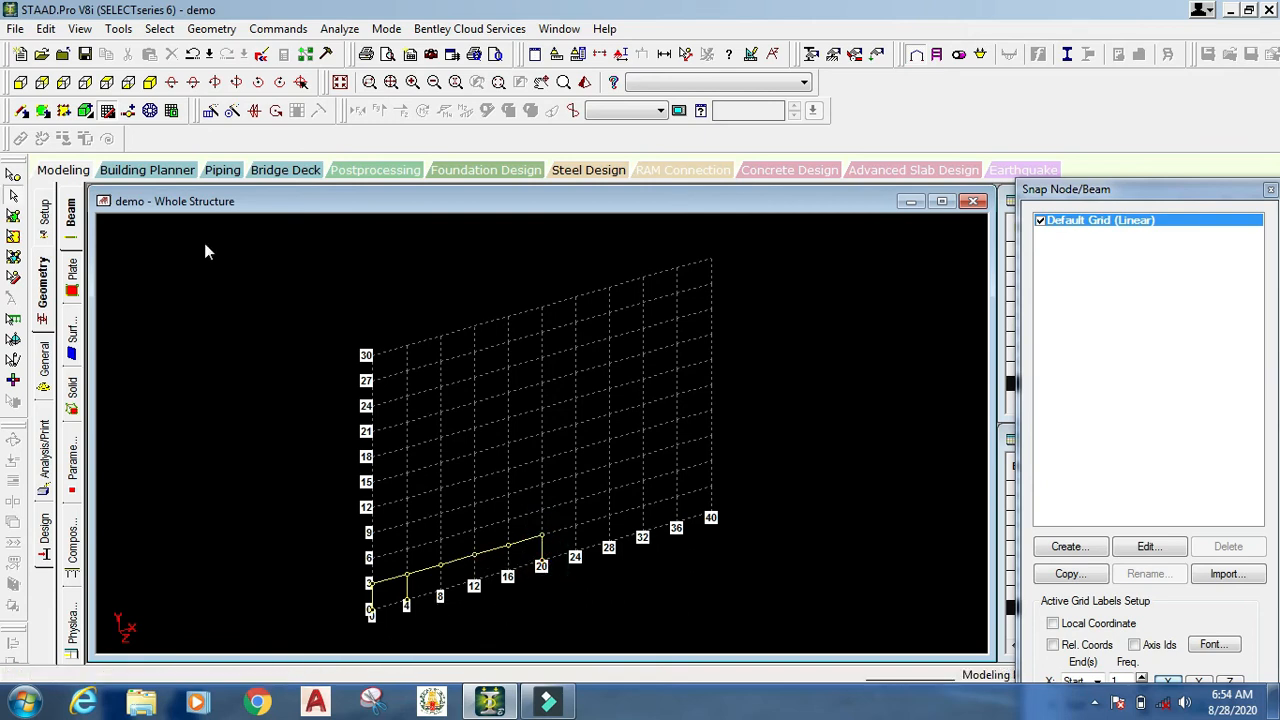
pyautogui.click(108, 111)
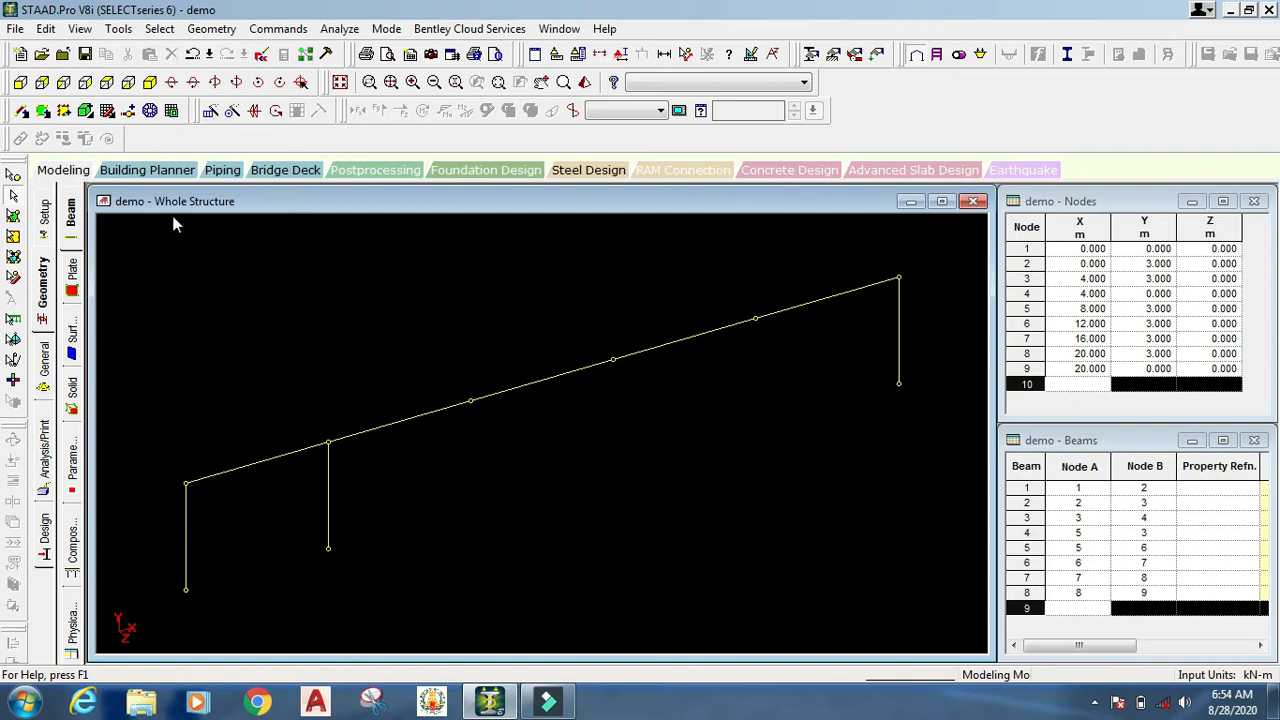
# Undo all the beams and nodes drawn on the grid, and briefly reopen and close the snap grid
pyautogui.hotkey('ctrl', 'z')
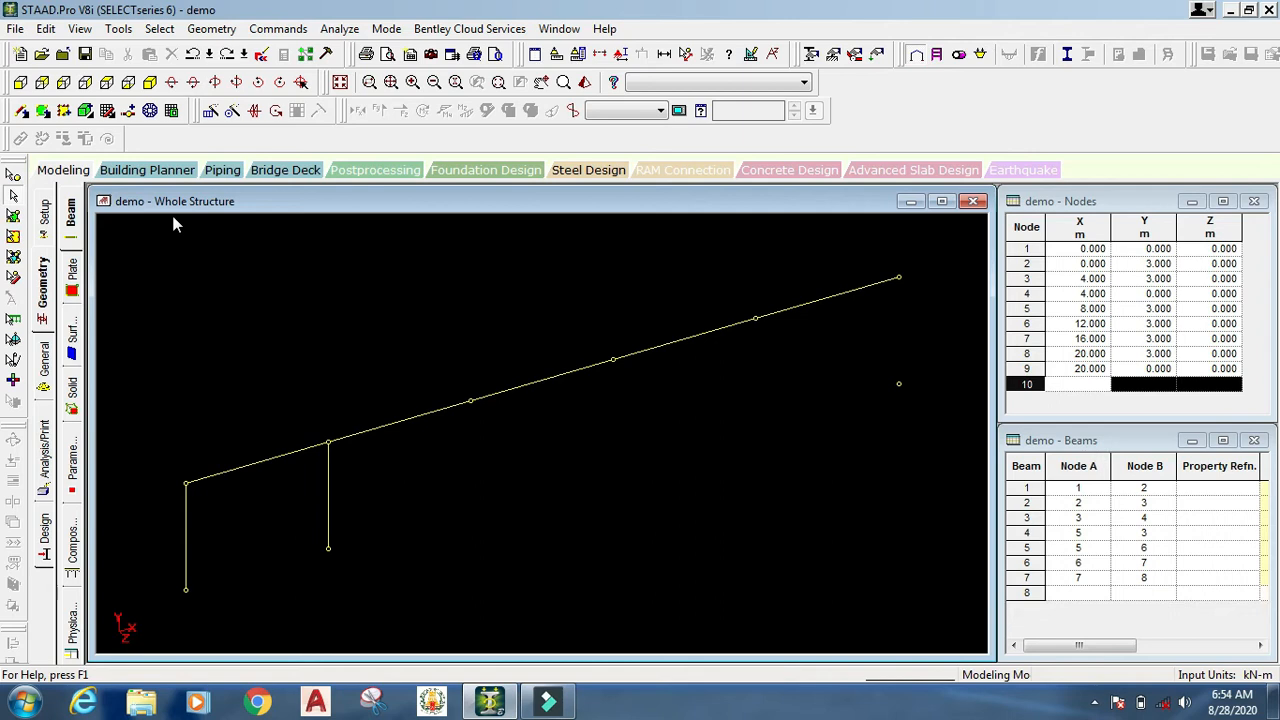
pyautogui.hotkey('ctrl', 'z')
pyautogui.hotkey('ctrl', 'z')
pyautogui.hotkey('ctrl', 'z')
pyautogui.hotkey('ctrl', 'z')
pyautogui.hotkey('ctrl', 'z')
pyautogui.hotkey('ctrl', 'z')
pyautogui.hotkey('ctrl', 'z')
pyautogui.hotkey('ctrl', 'z')
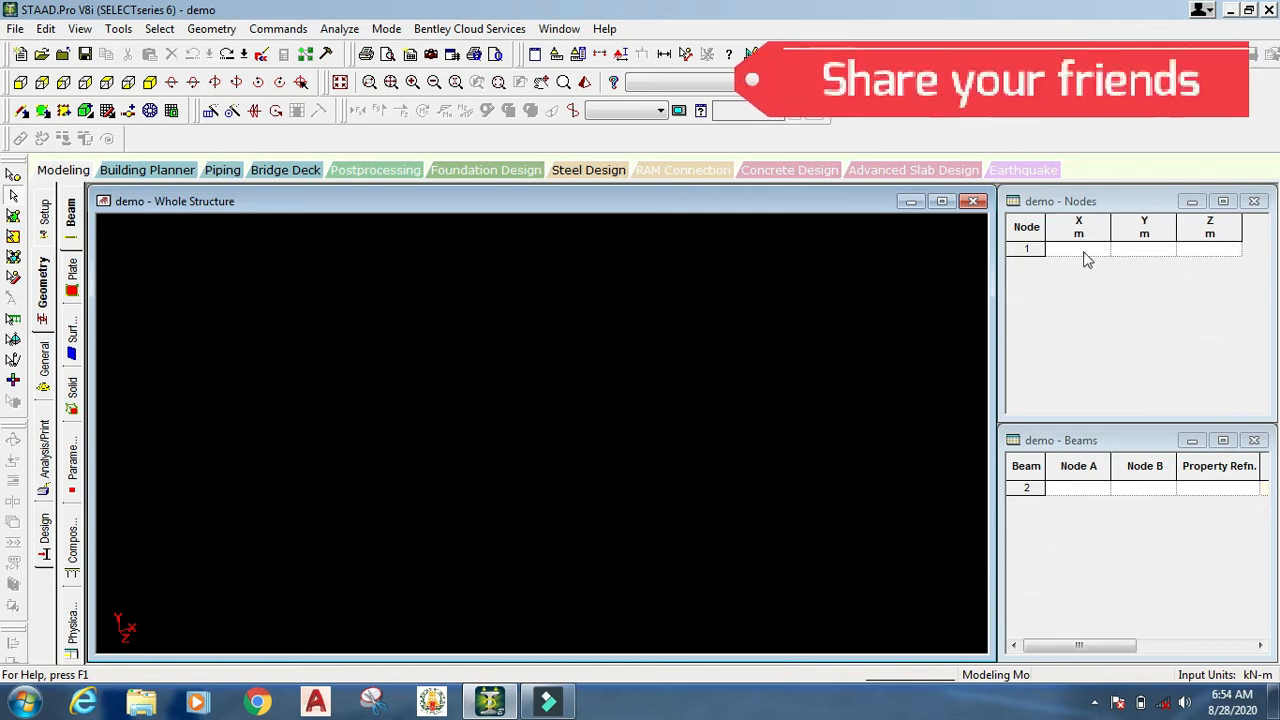
pyautogui.click(107, 112)
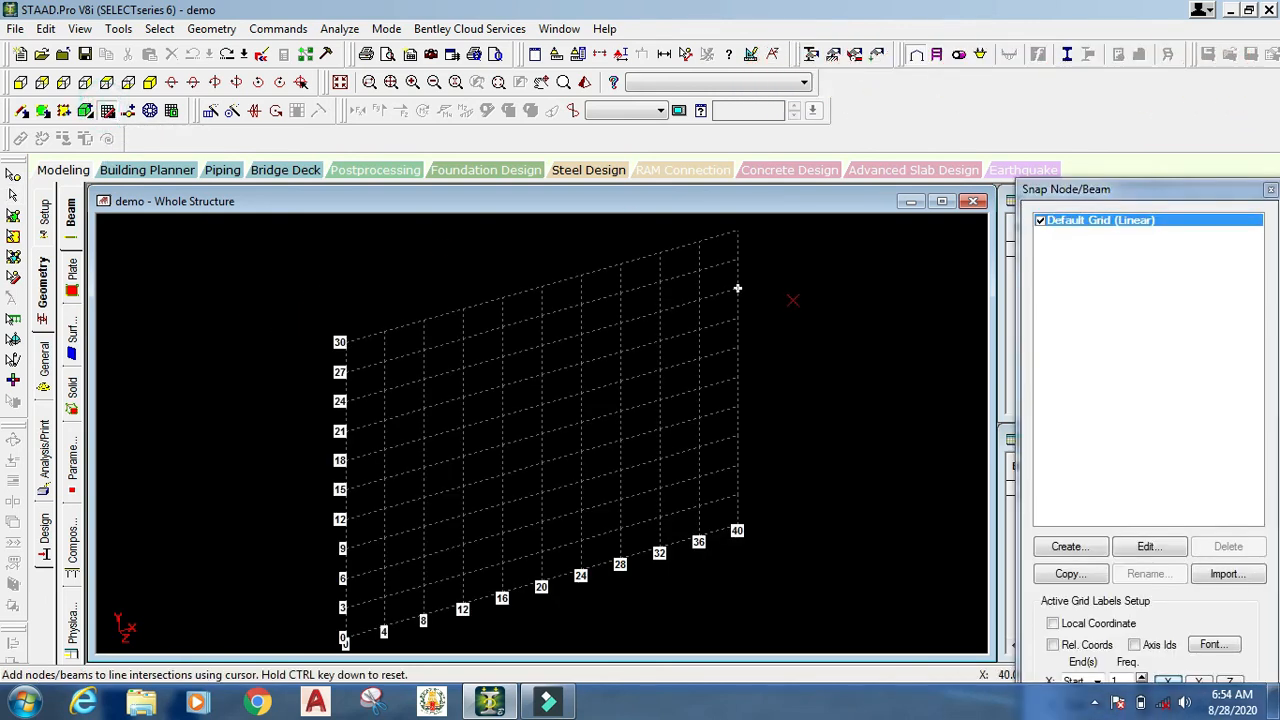
pyautogui.click(107, 111)
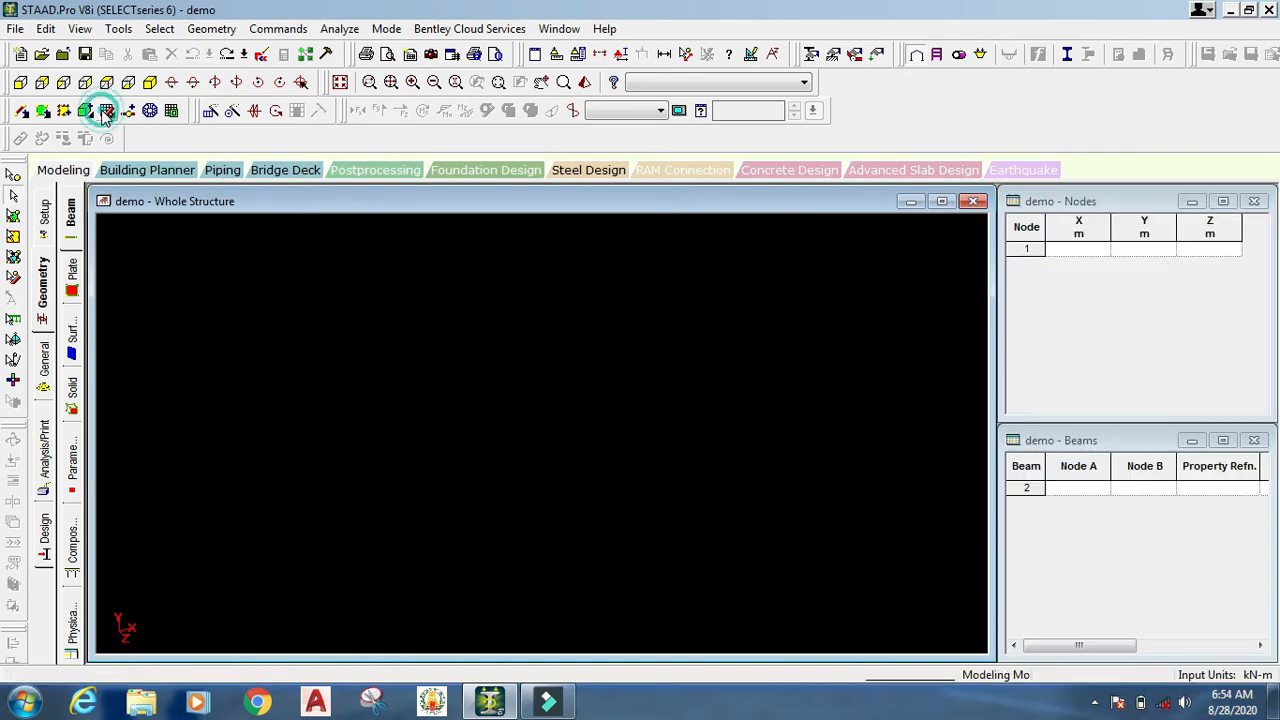
# Enter the first three nodes in the node table at X = 0, 1 and 2 m, with Y and Z at 0
pyautogui.click(1083, 250)
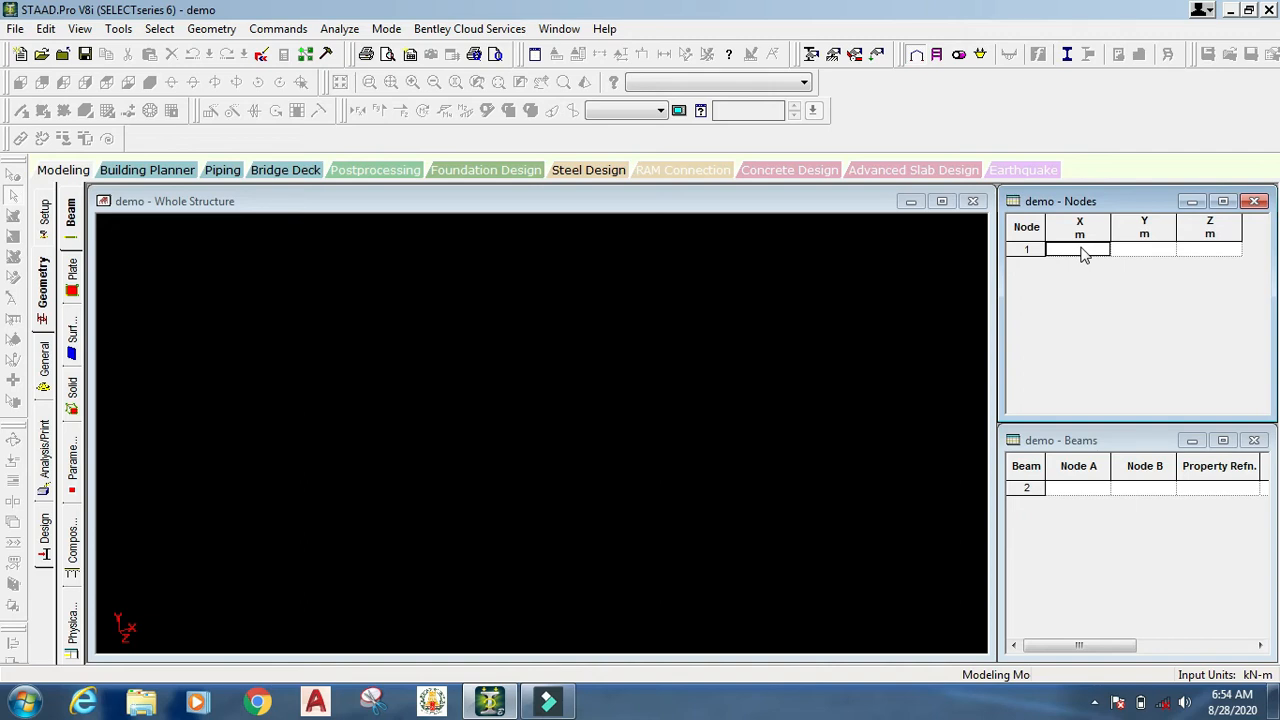
pyautogui.click(1084, 250)
pyautogui.write('0')
pyautogui.press('Tab')
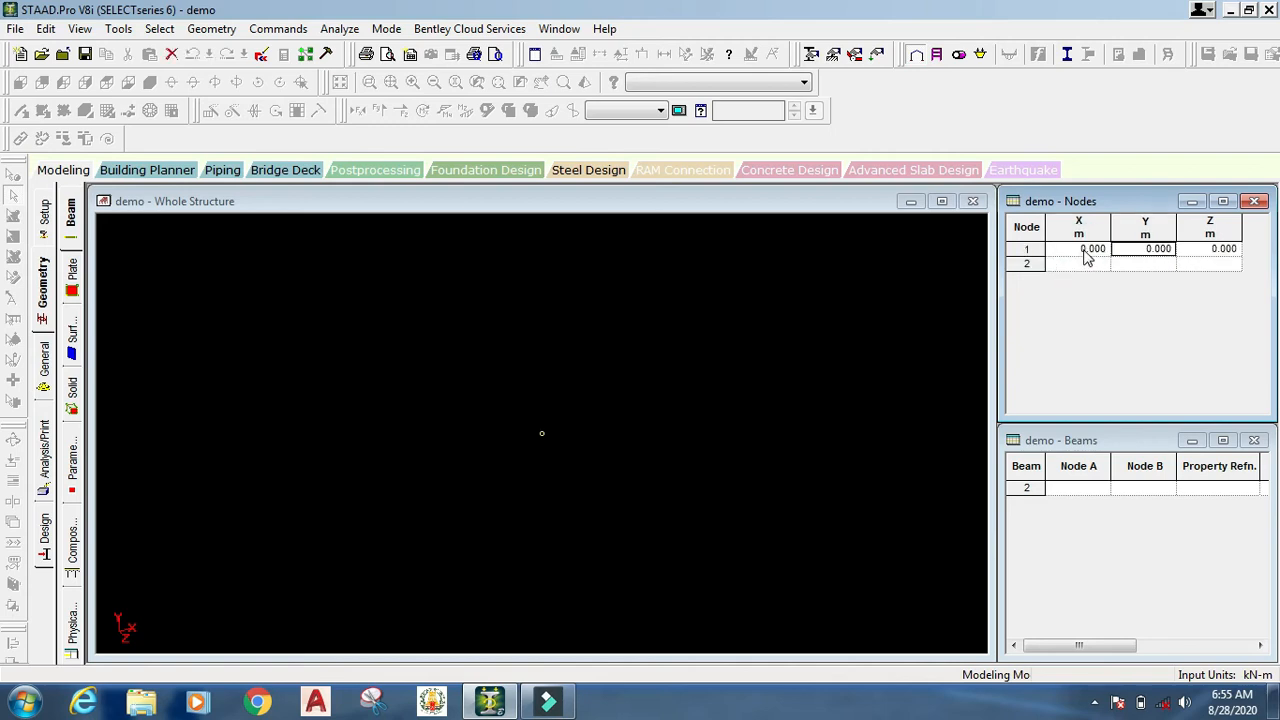
pyautogui.click(1059, 260)
pyautogui.write('0')
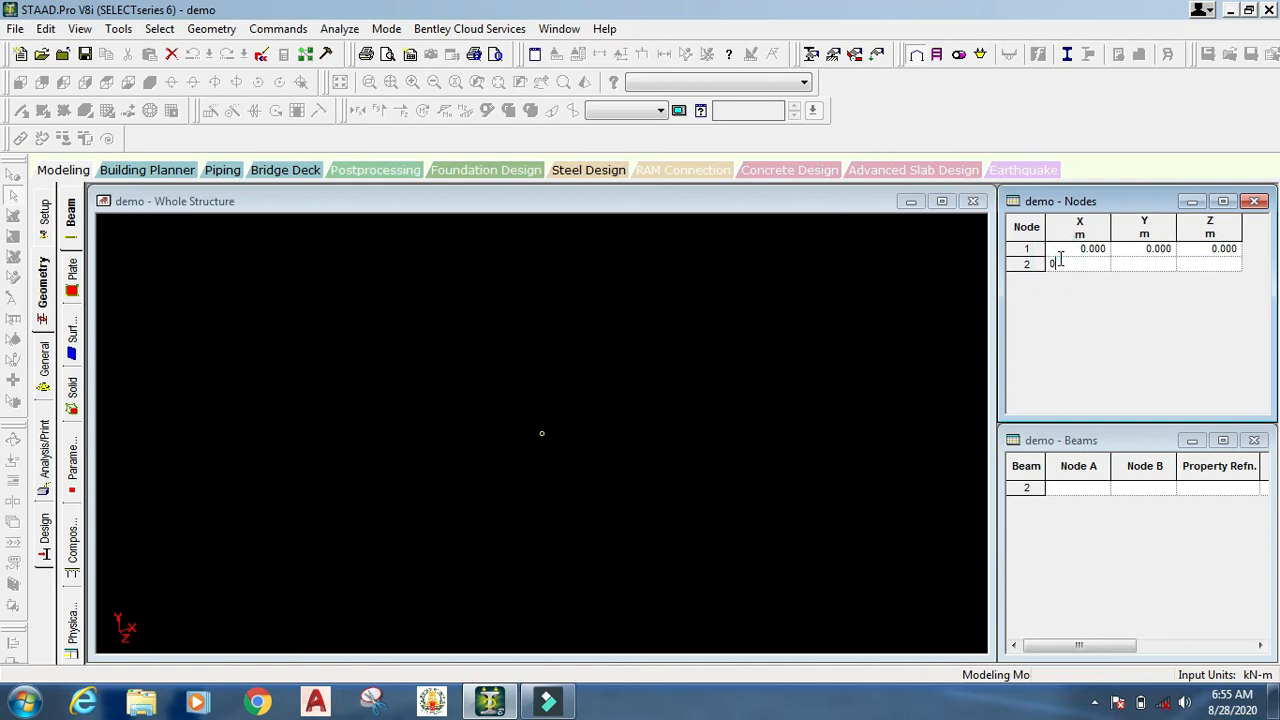
pyautogui.write('1')
pyautogui.press('Return')
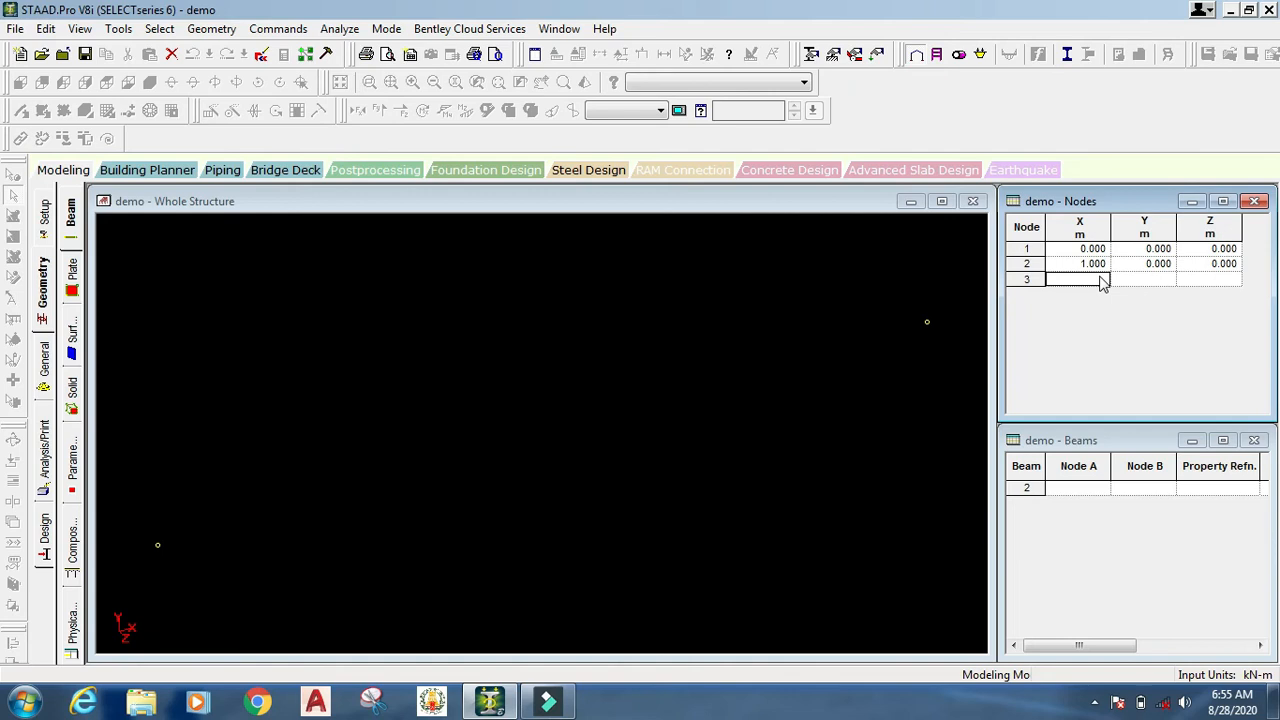
pyautogui.write('2')
pyautogui.press('Return')
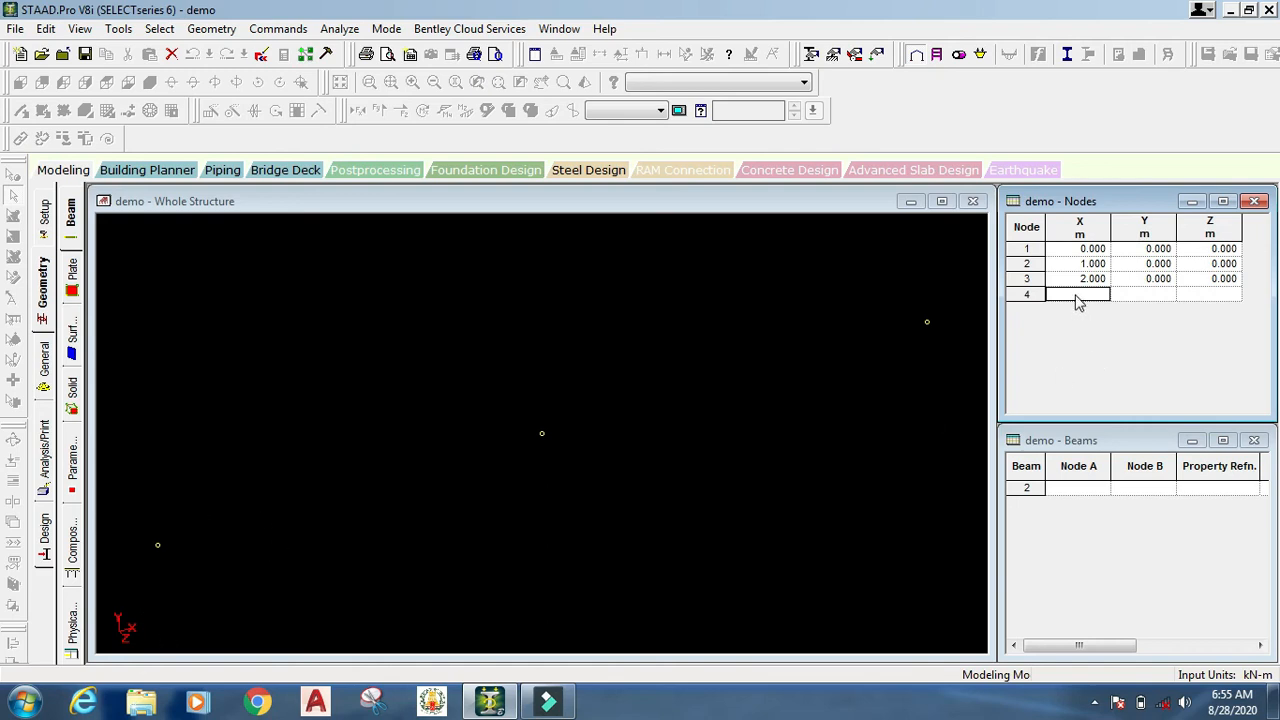
# Enter nodes 4 and 5 in the node table at coordinates (0, 1, 0) and (2, 1, 0) m
pyautogui.write('0')
pyautogui.press('Tab')
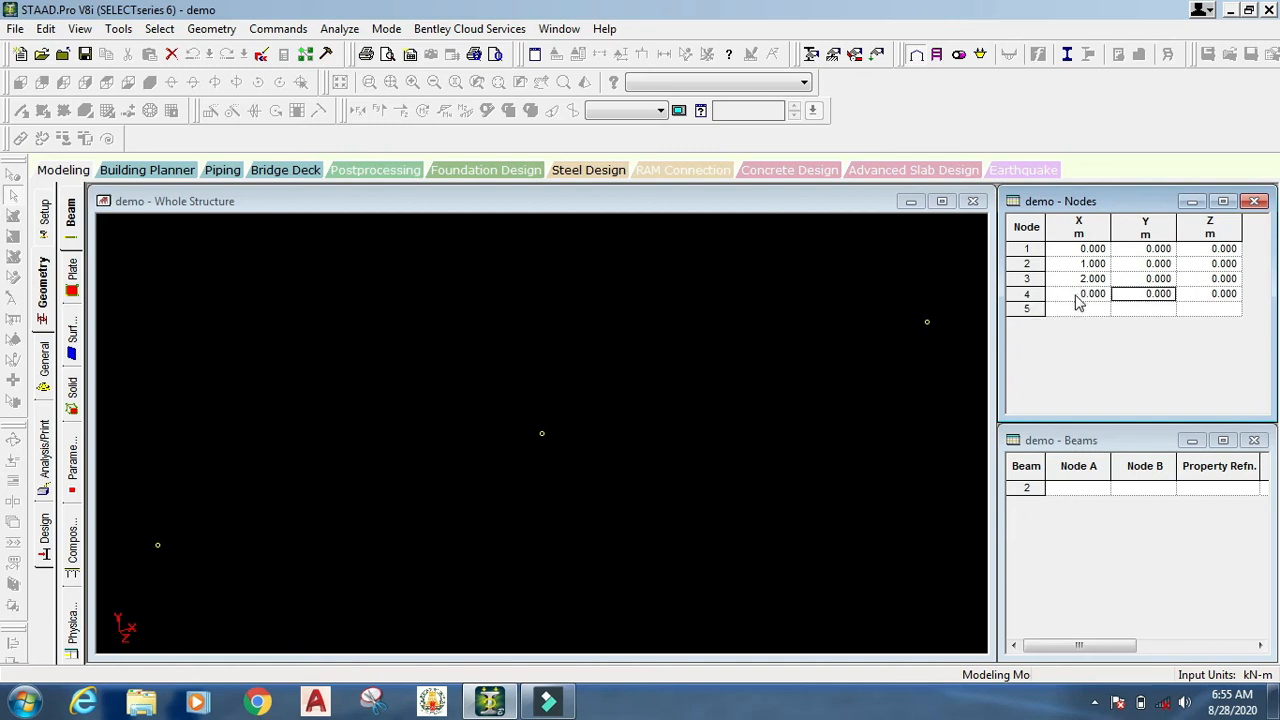
pyautogui.write('1')
pyautogui.press('Return')
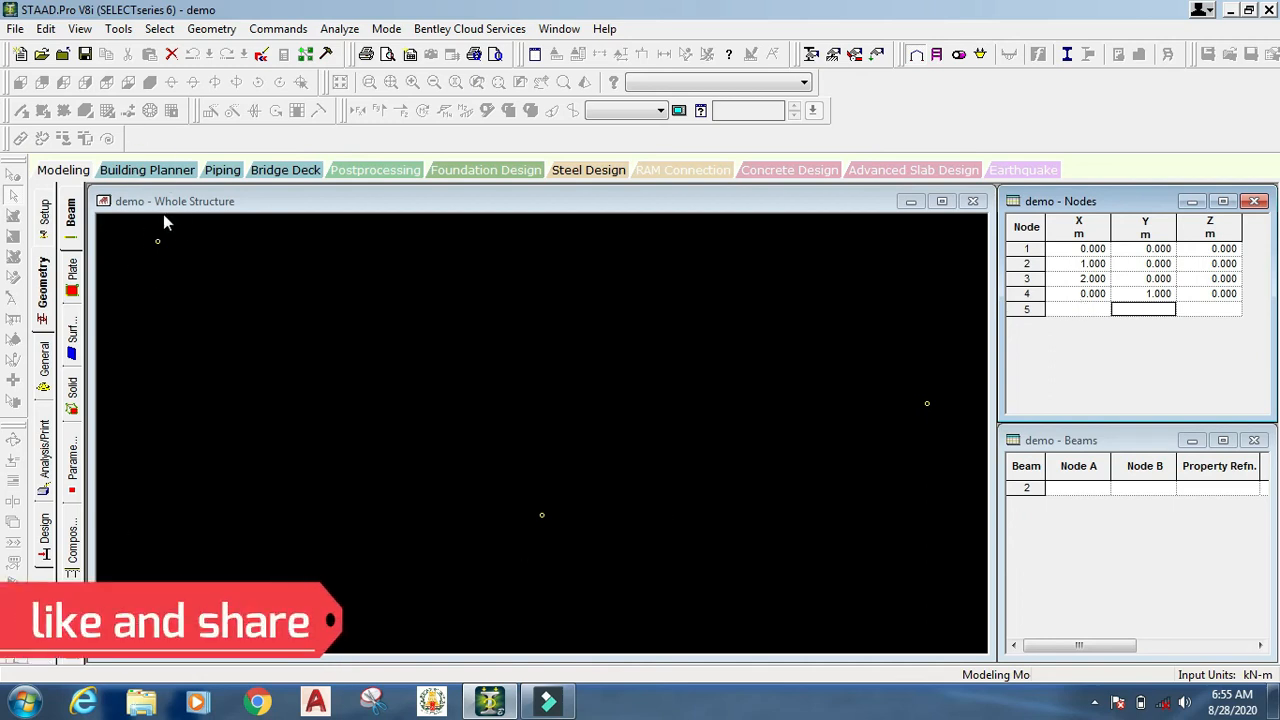
pyautogui.click(1086, 311)
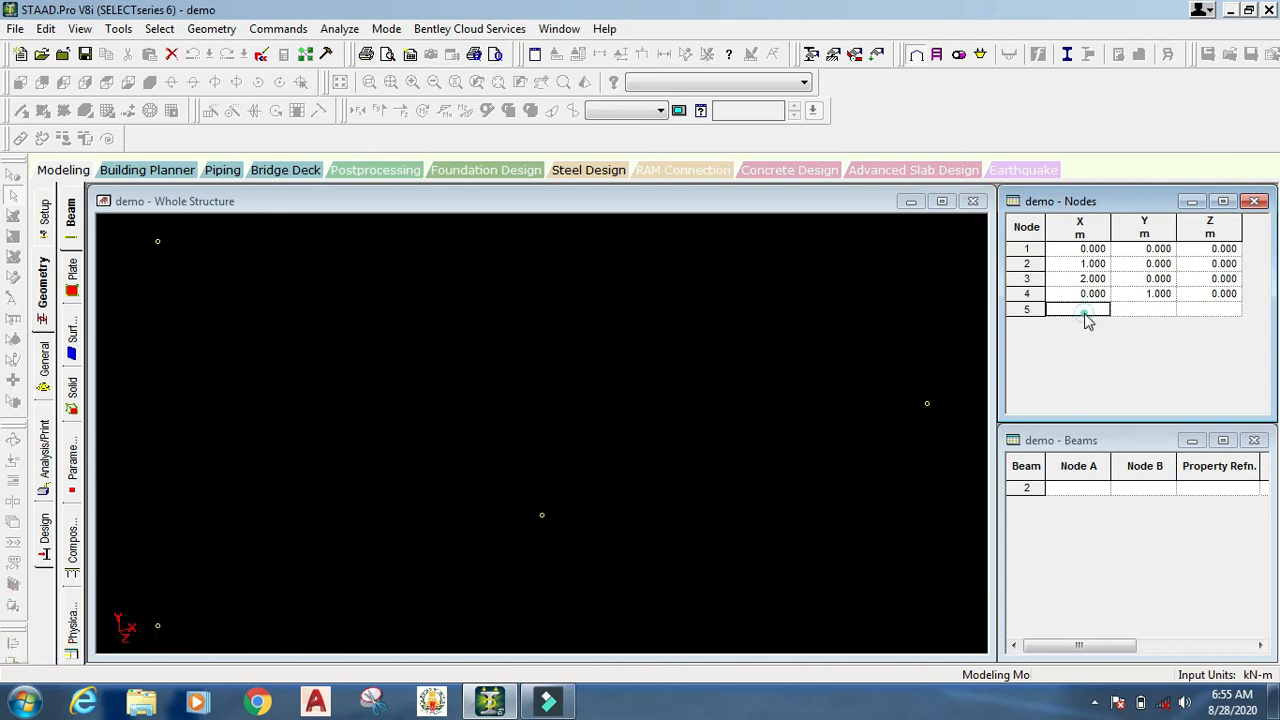
pyautogui.write('2')
pyautogui.press('Tab')
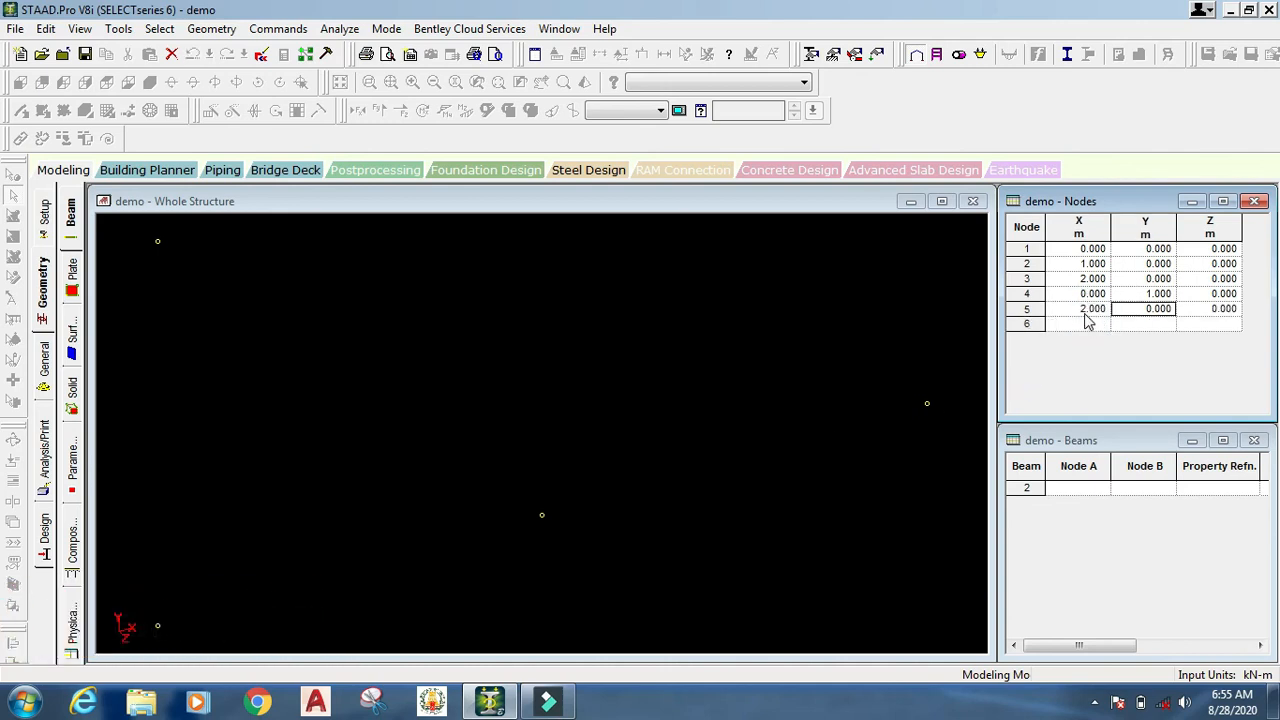
pyautogui.write('1')
pyautogui.press('Return')
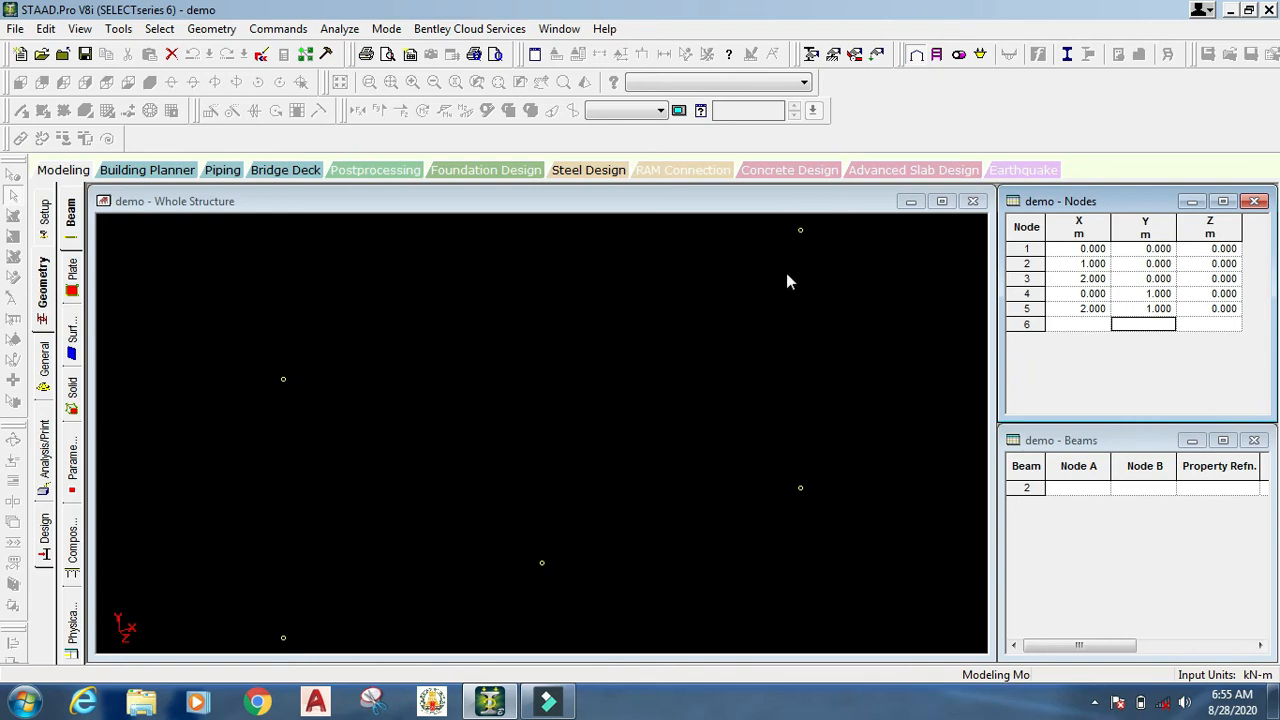
# Enter node 6 in the node table at coordinates (1, 1, 0) m
pyautogui.click(1078, 324)
pyautogui.write('1')
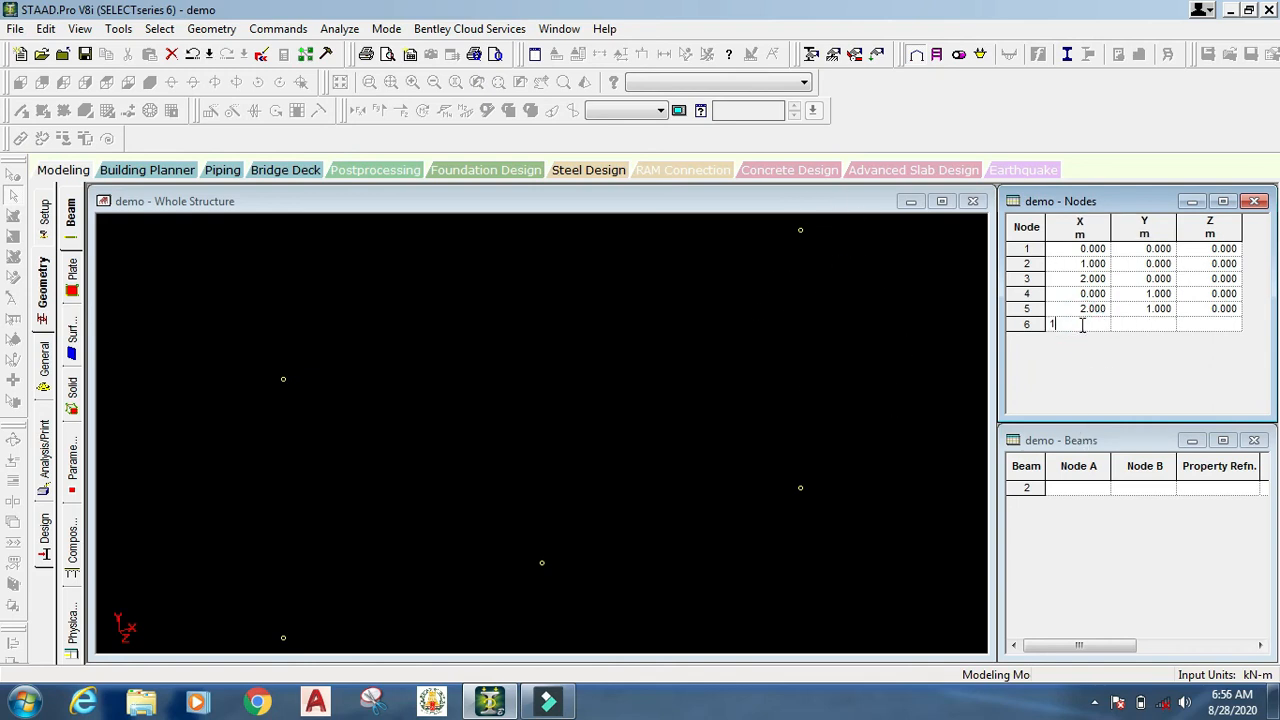
pyautogui.press('Tab')
pyautogui.write('0')
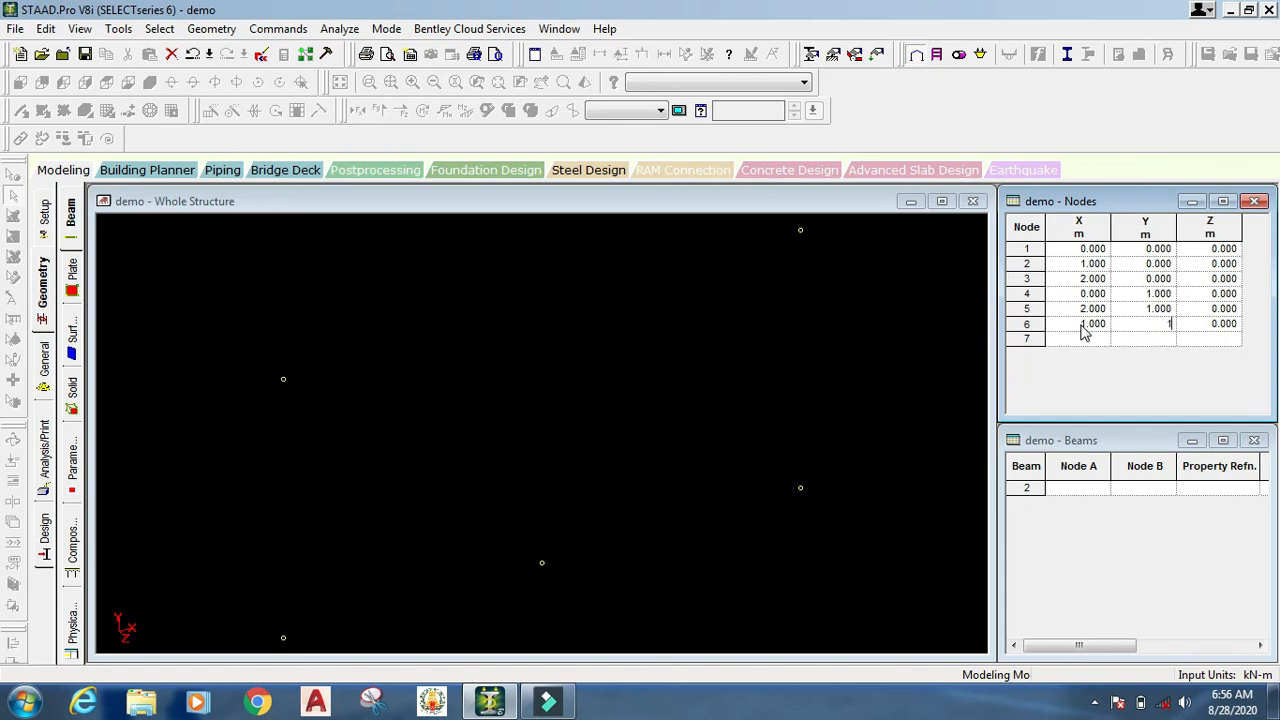
pyautogui.press('Tab')
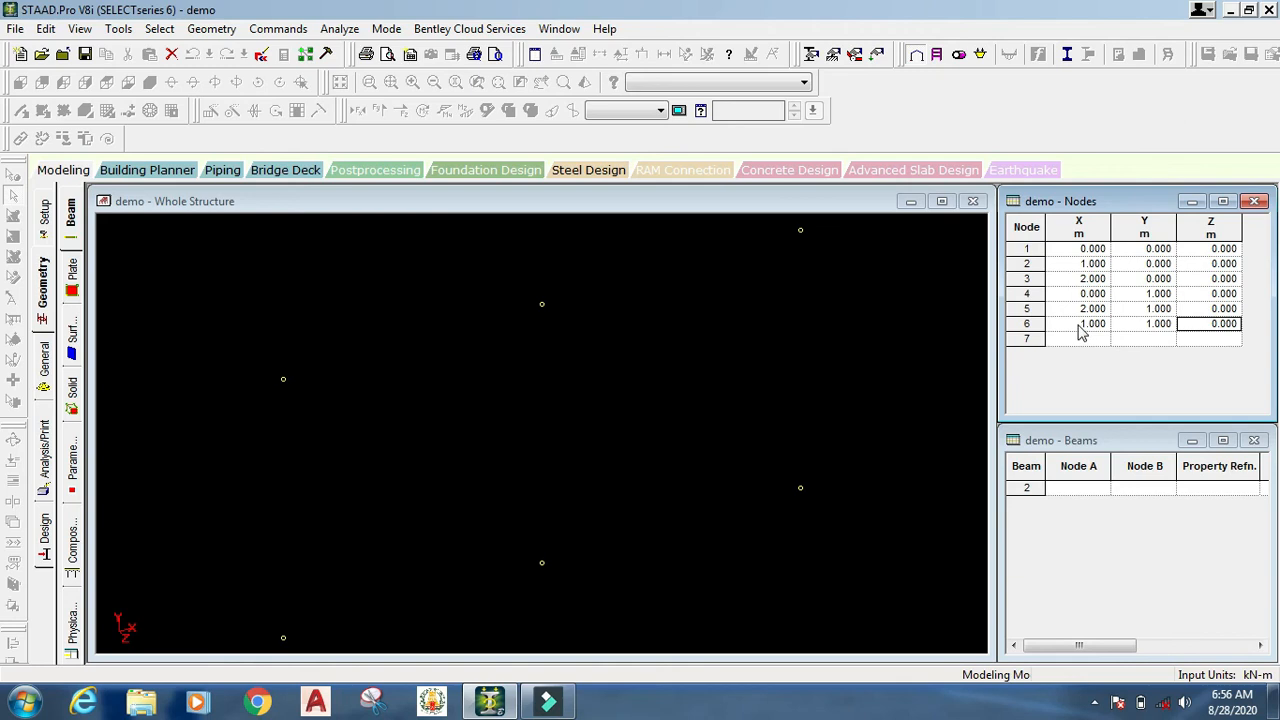
# Add beams between nodes 1-4, 4-6, 6-2, 6-5 and 5-3 to form a two-bay frame, and switch to node selection
pyautogui.click(626, 361)
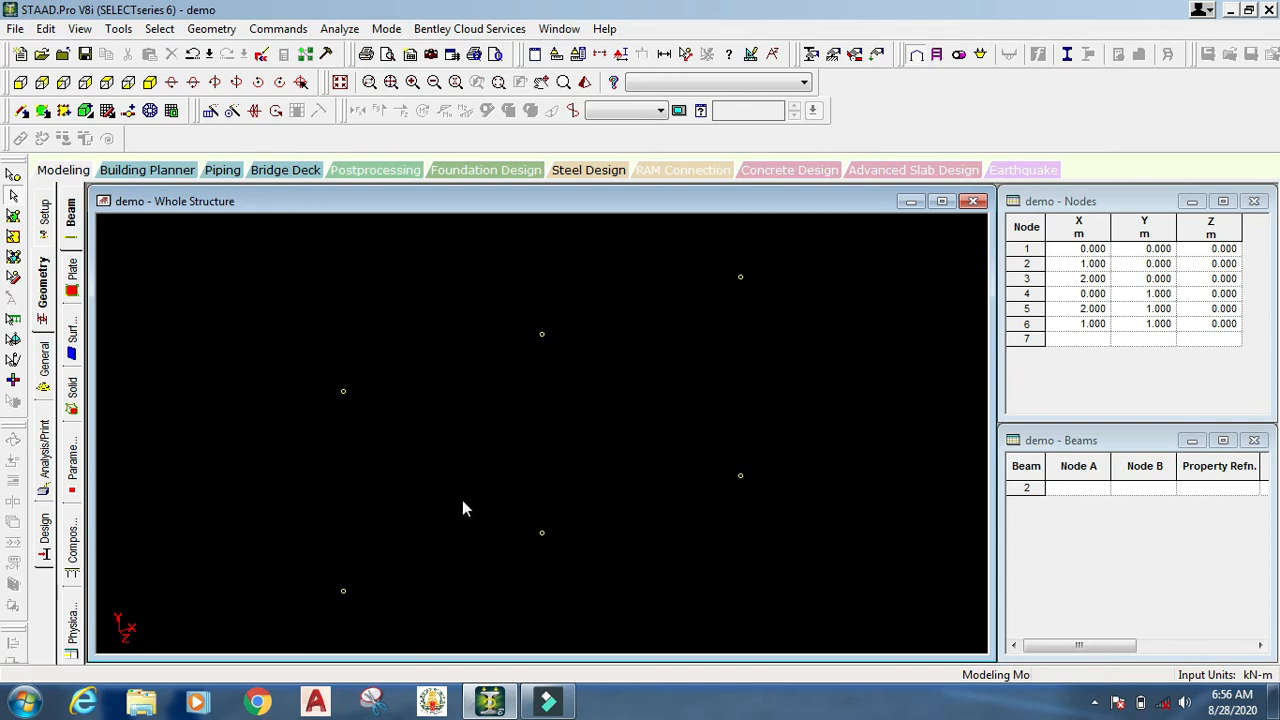
pyautogui.click(22, 110)
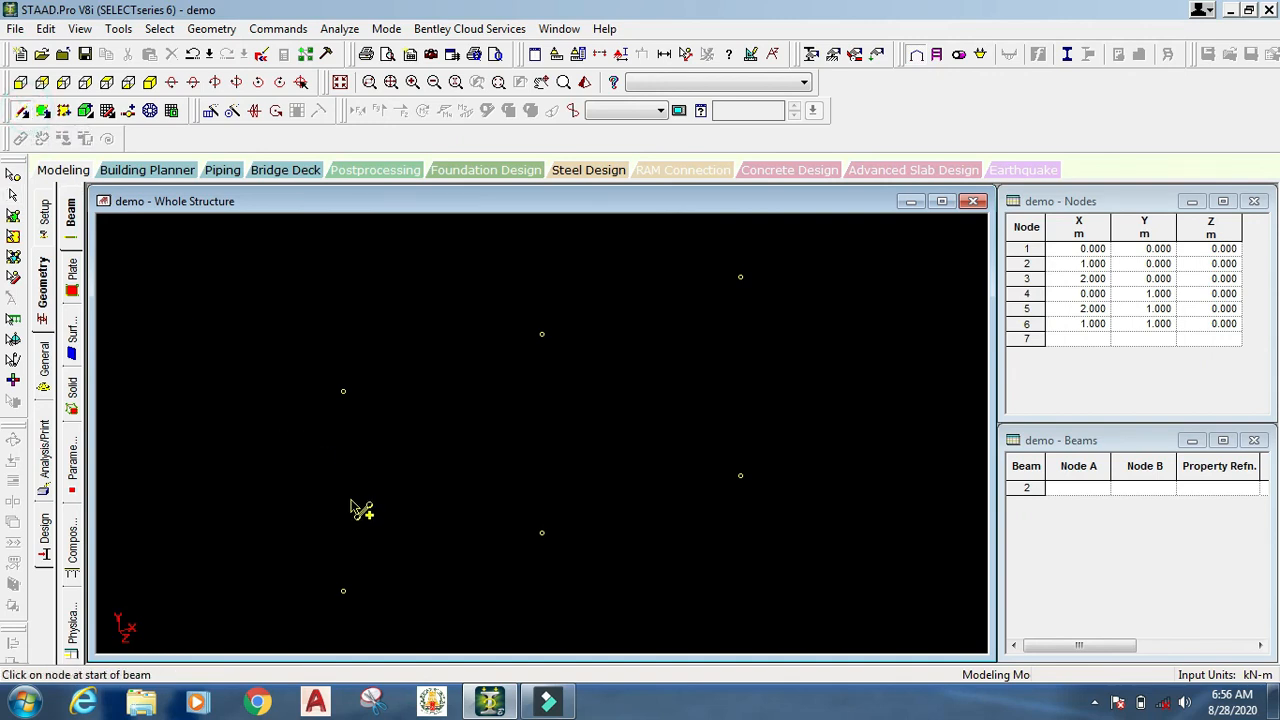
pyautogui.moveTo(343, 590); pyautogui.dragTo(541, 532)
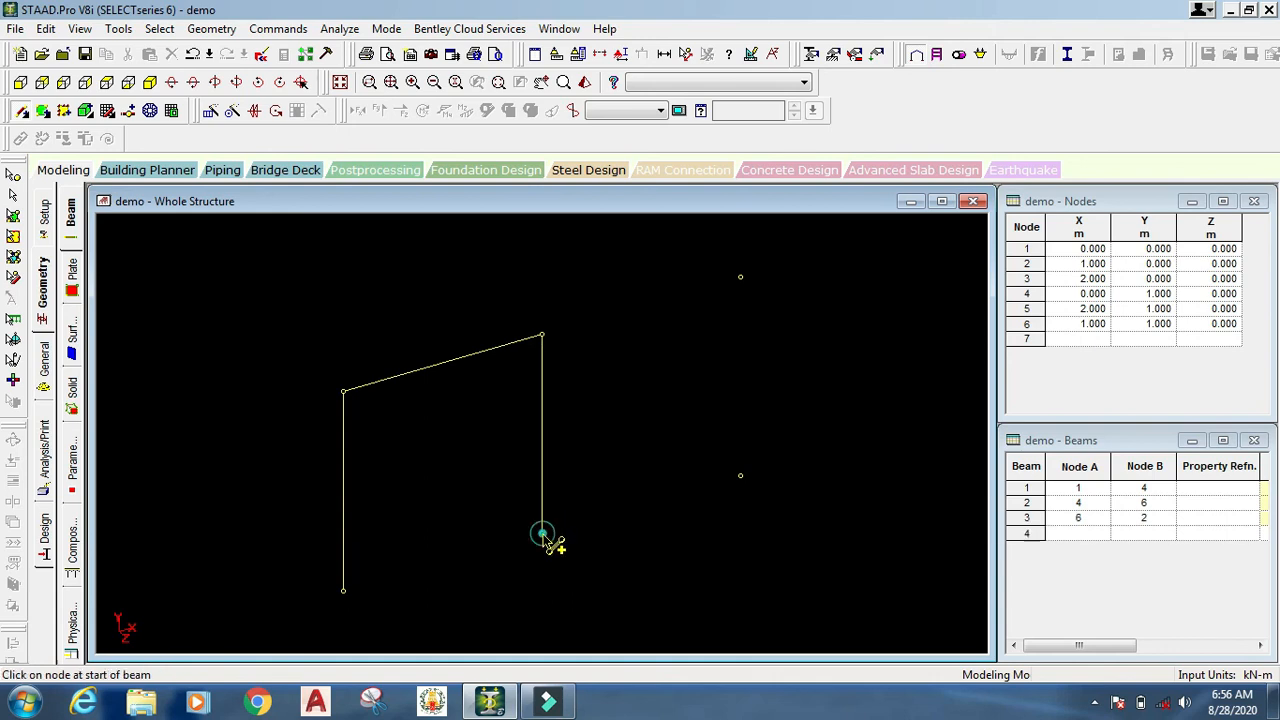
pyautogui.moveTo(541, 334); pyautogui.dragTo(743, 478)
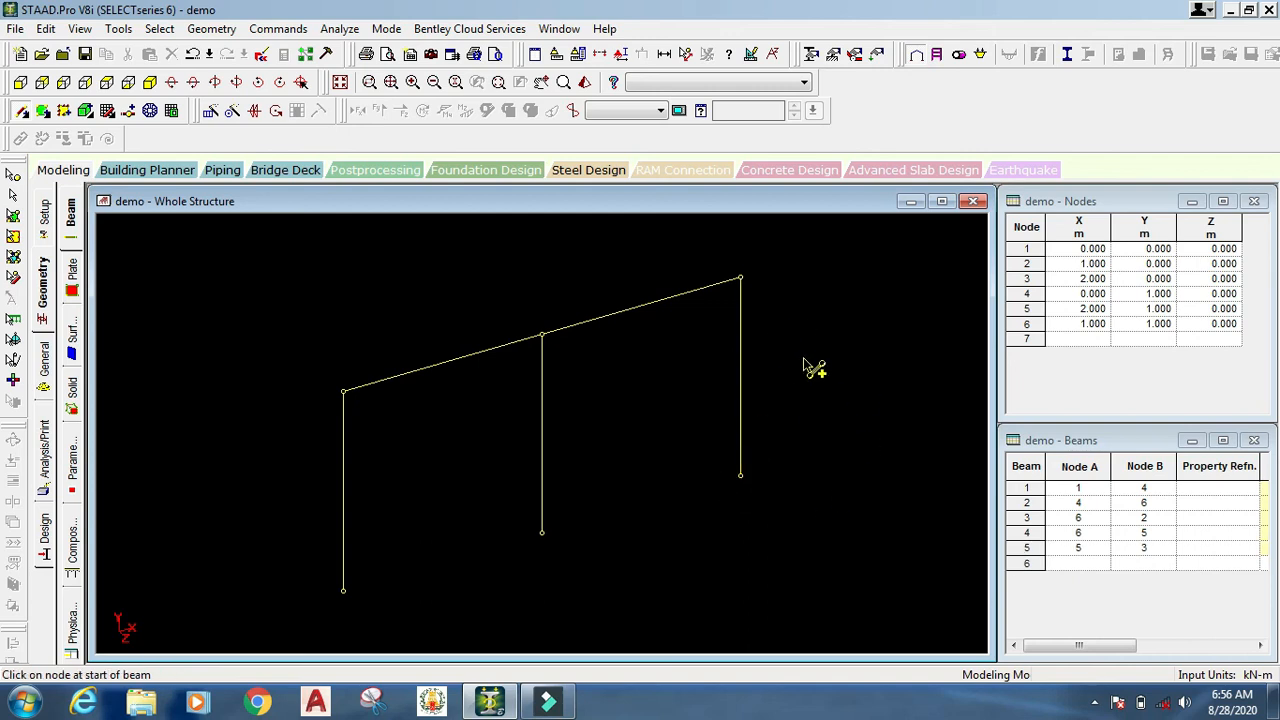
pyautogui.click(13, 178)
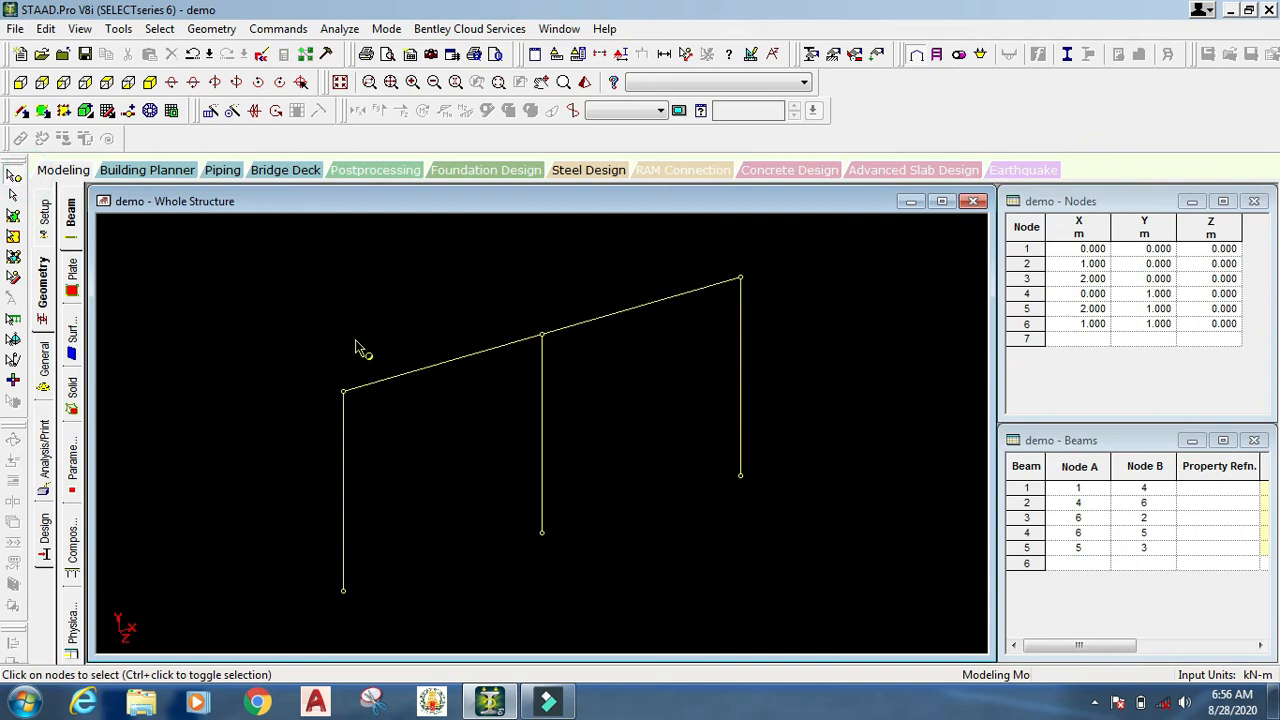